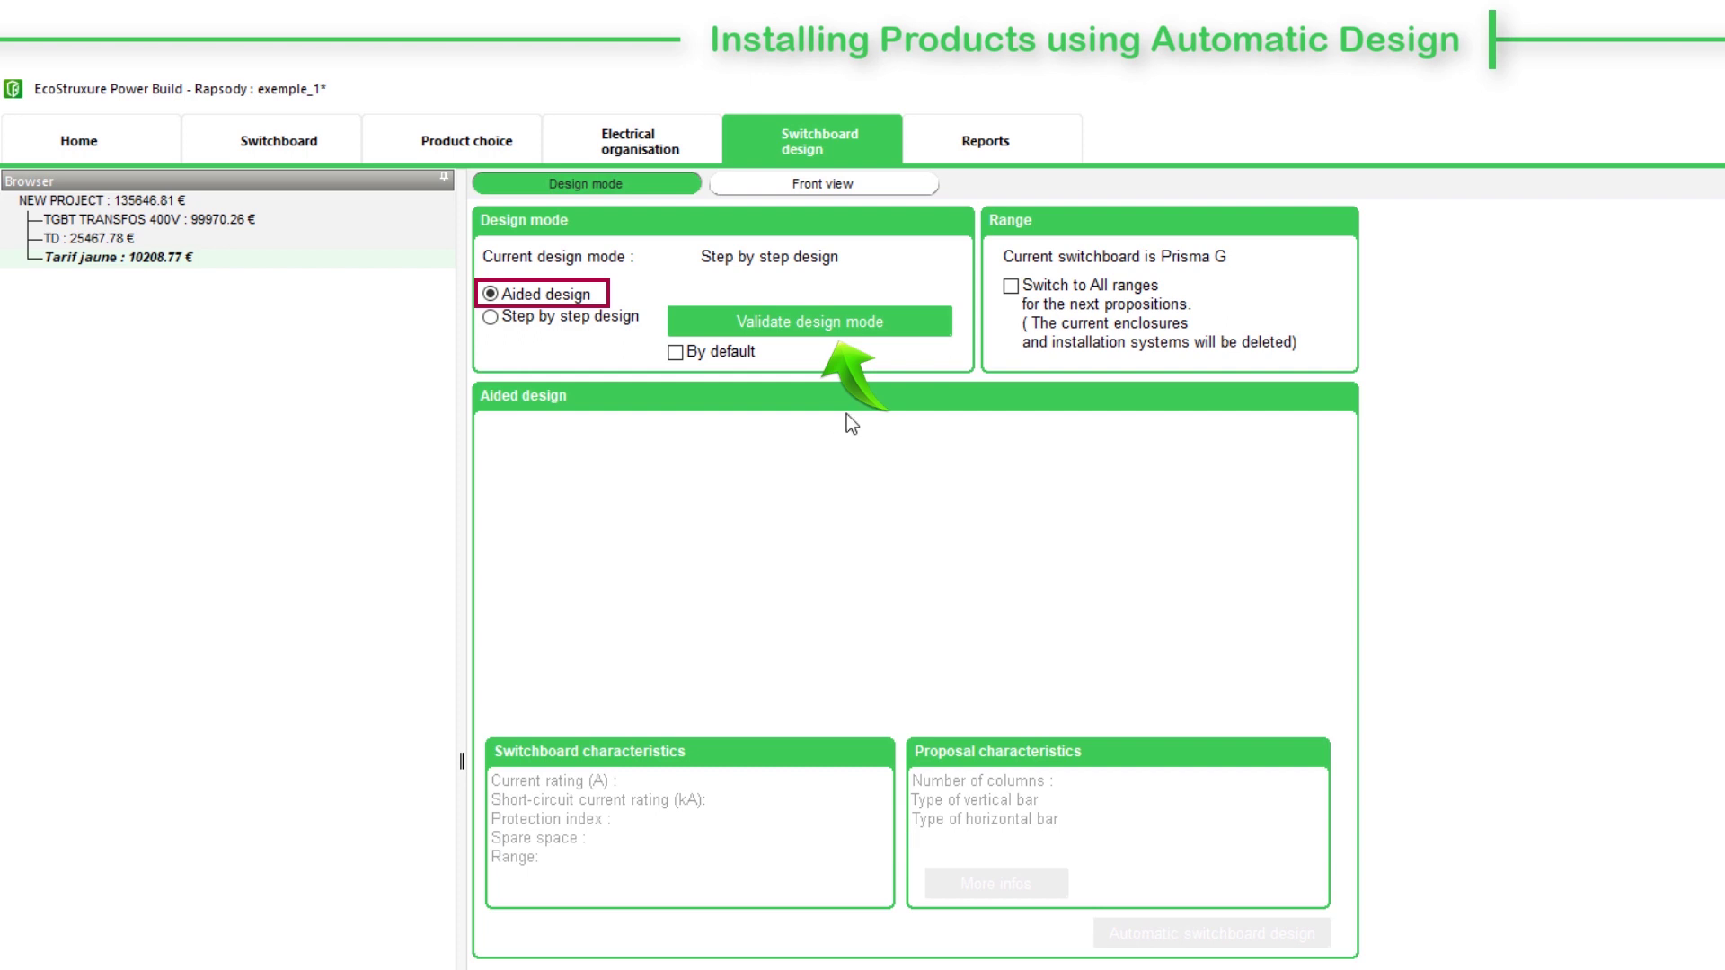
# - Validate Aided design as the design mode and review the proposed Prisma System G enclosures
pyautogui.click(891, 335)
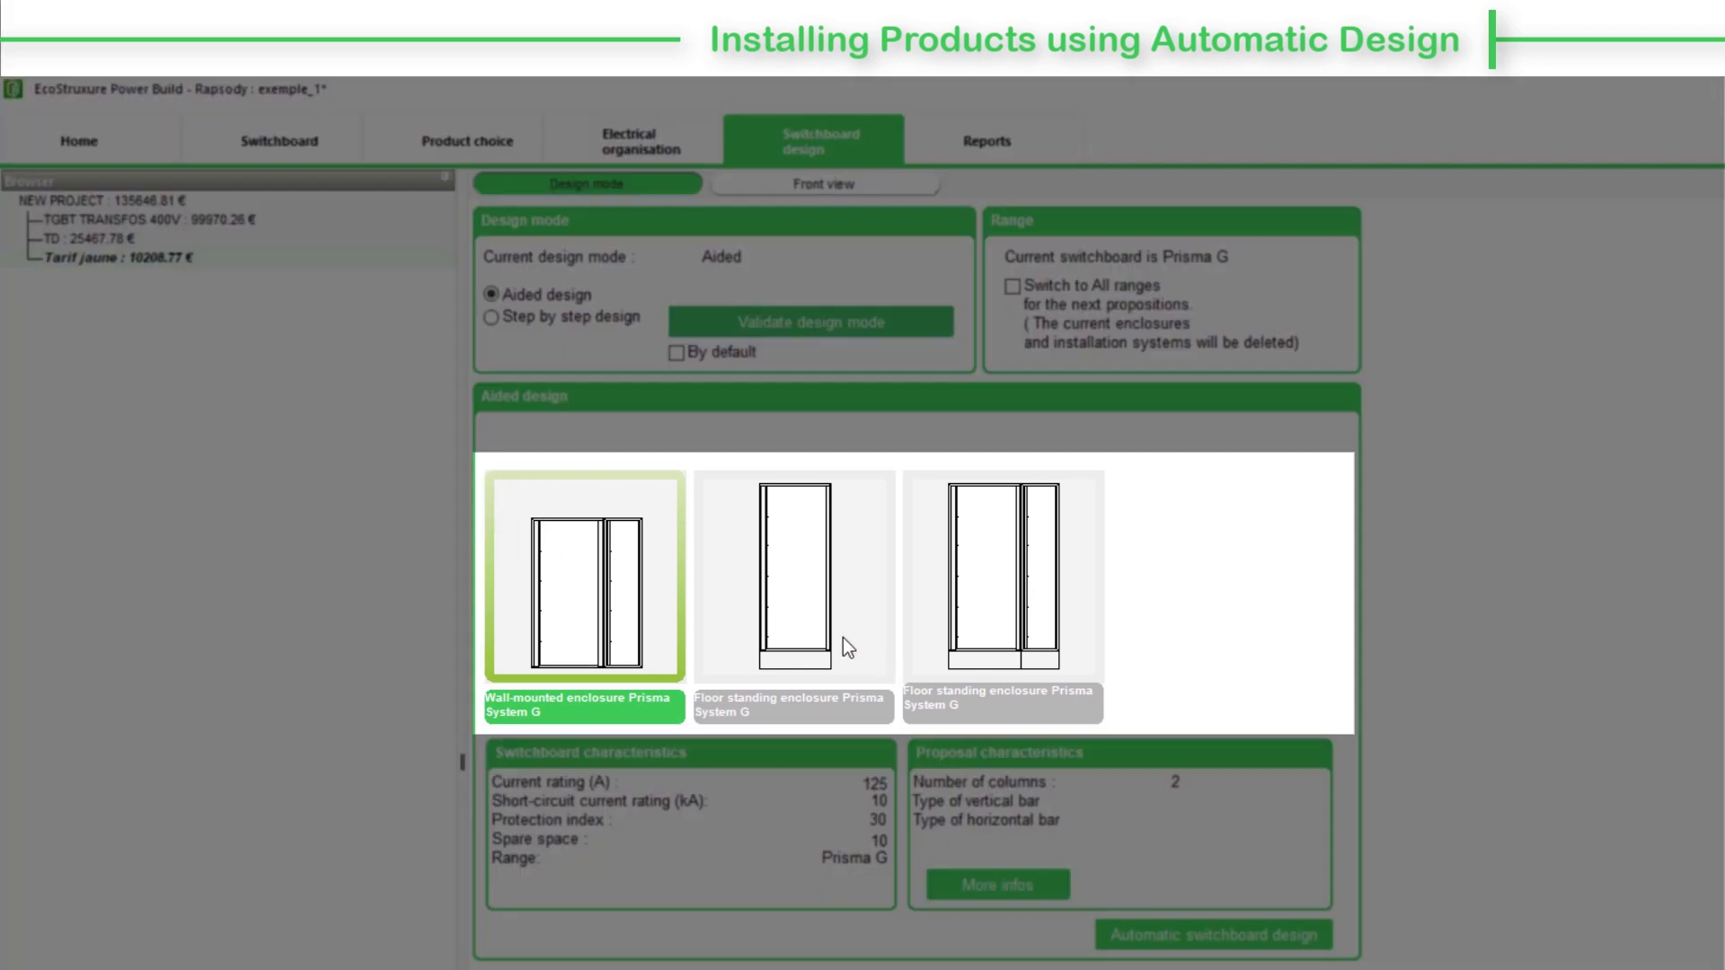
pyautogui.click(843, 637)
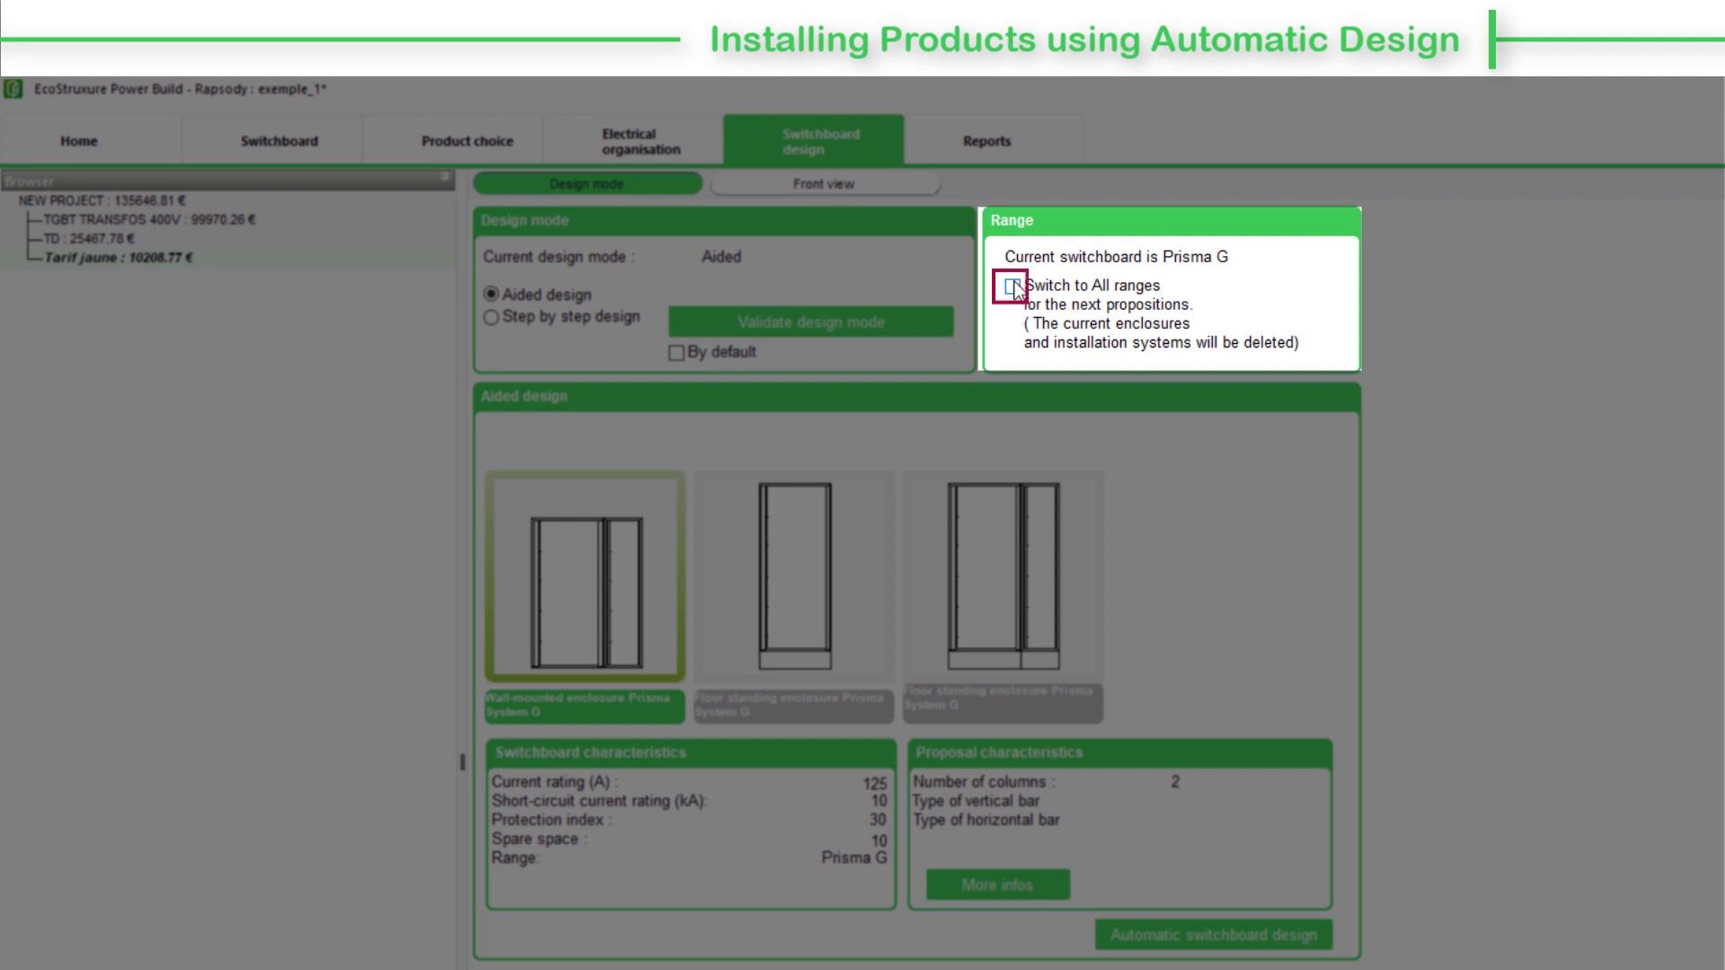
# - Switch the aided design propositions to all ranges and pick the wall-mounted Prisma System G Pack 5 rows proposal
pyautogui.click(1013, 287)
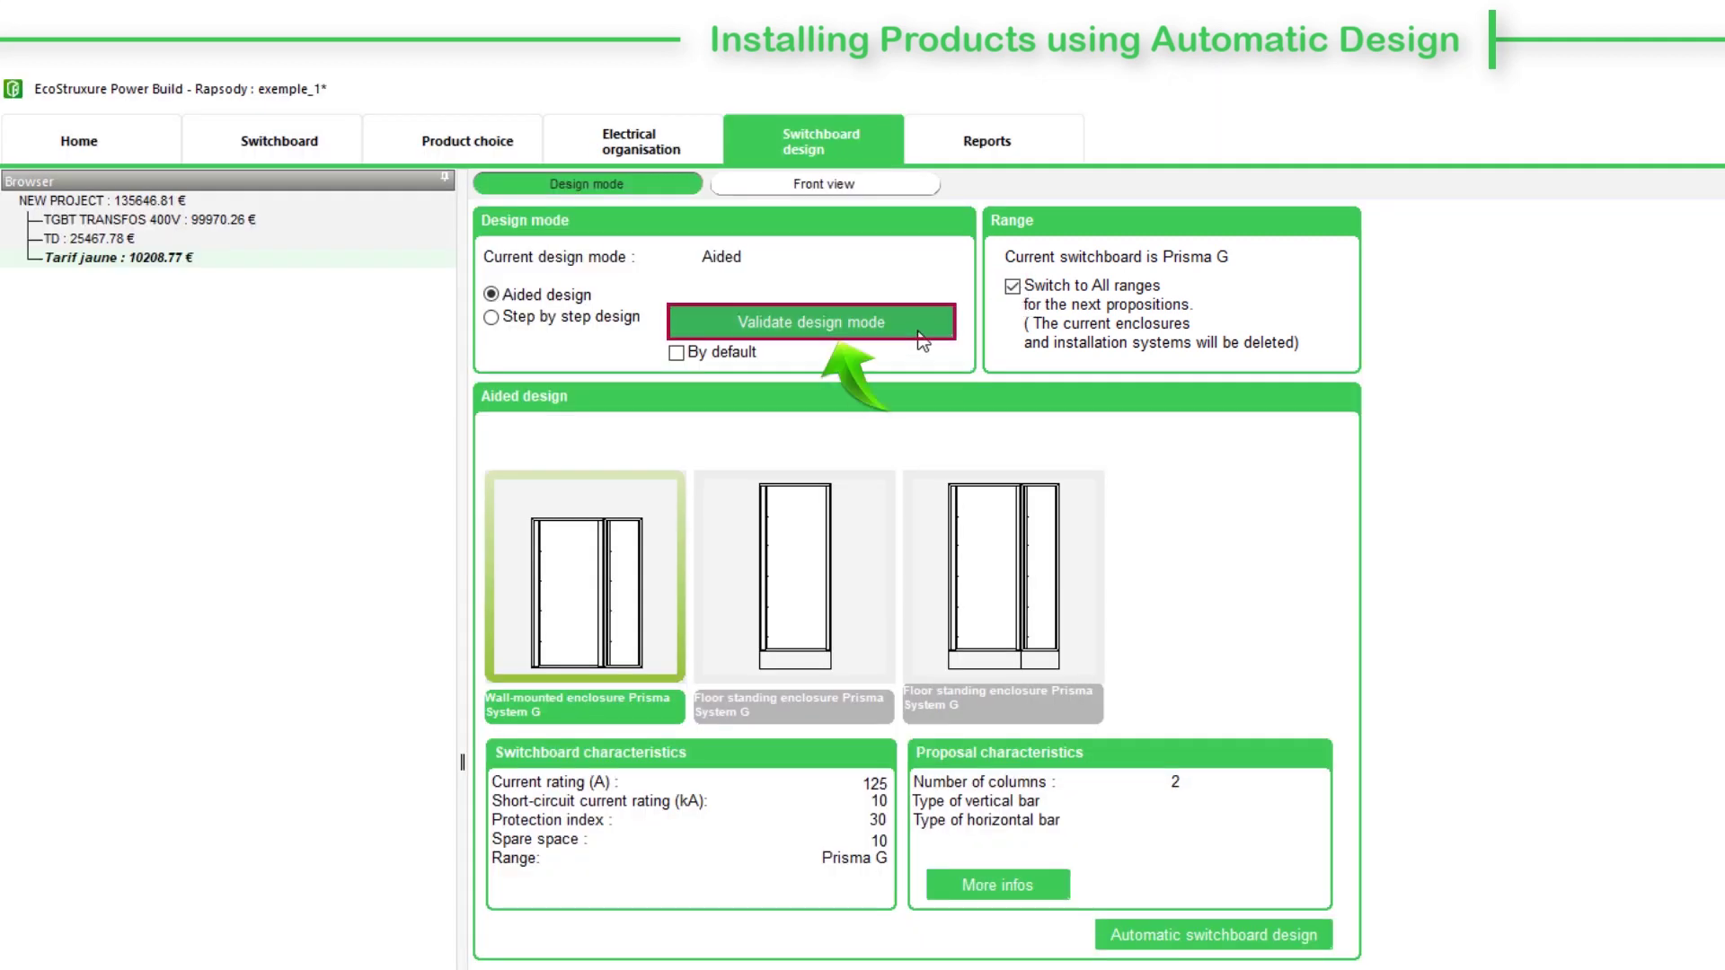
pyautogui.click(921, 333)
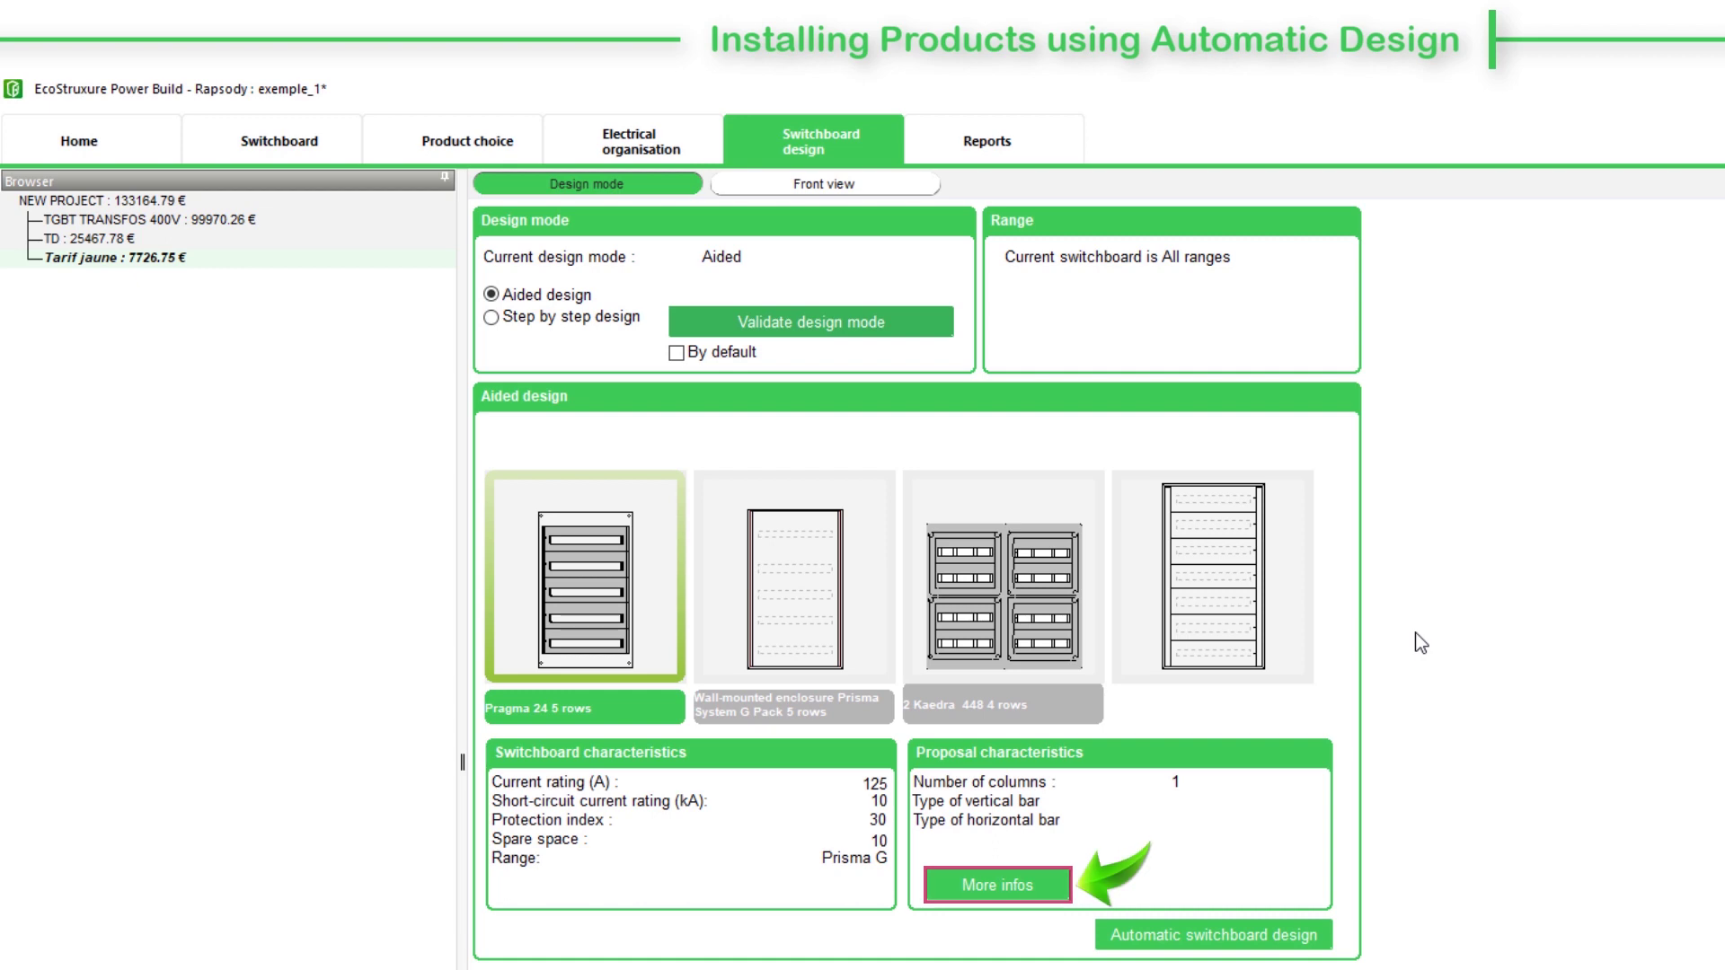
pyautogui.click(790, 654)
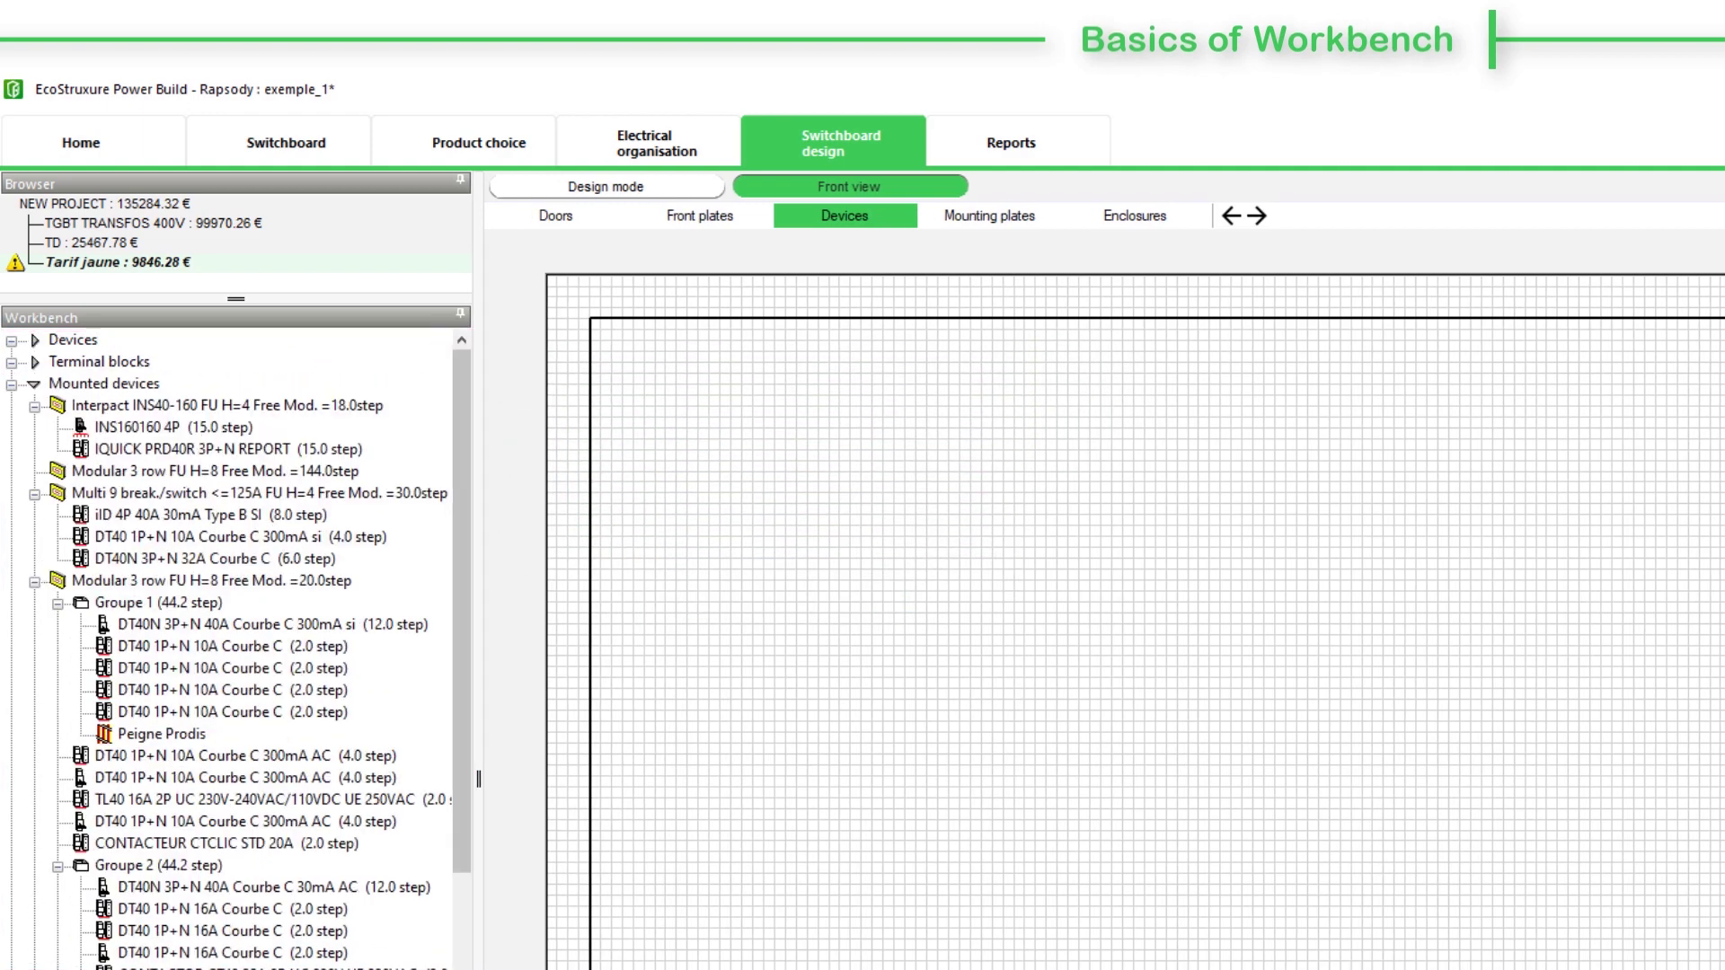
# - Examine the Workbench categories: devices, terminal blocks, mounted devices, enclosures, distribution devices and accessories
pyautogui.click(147, 386)
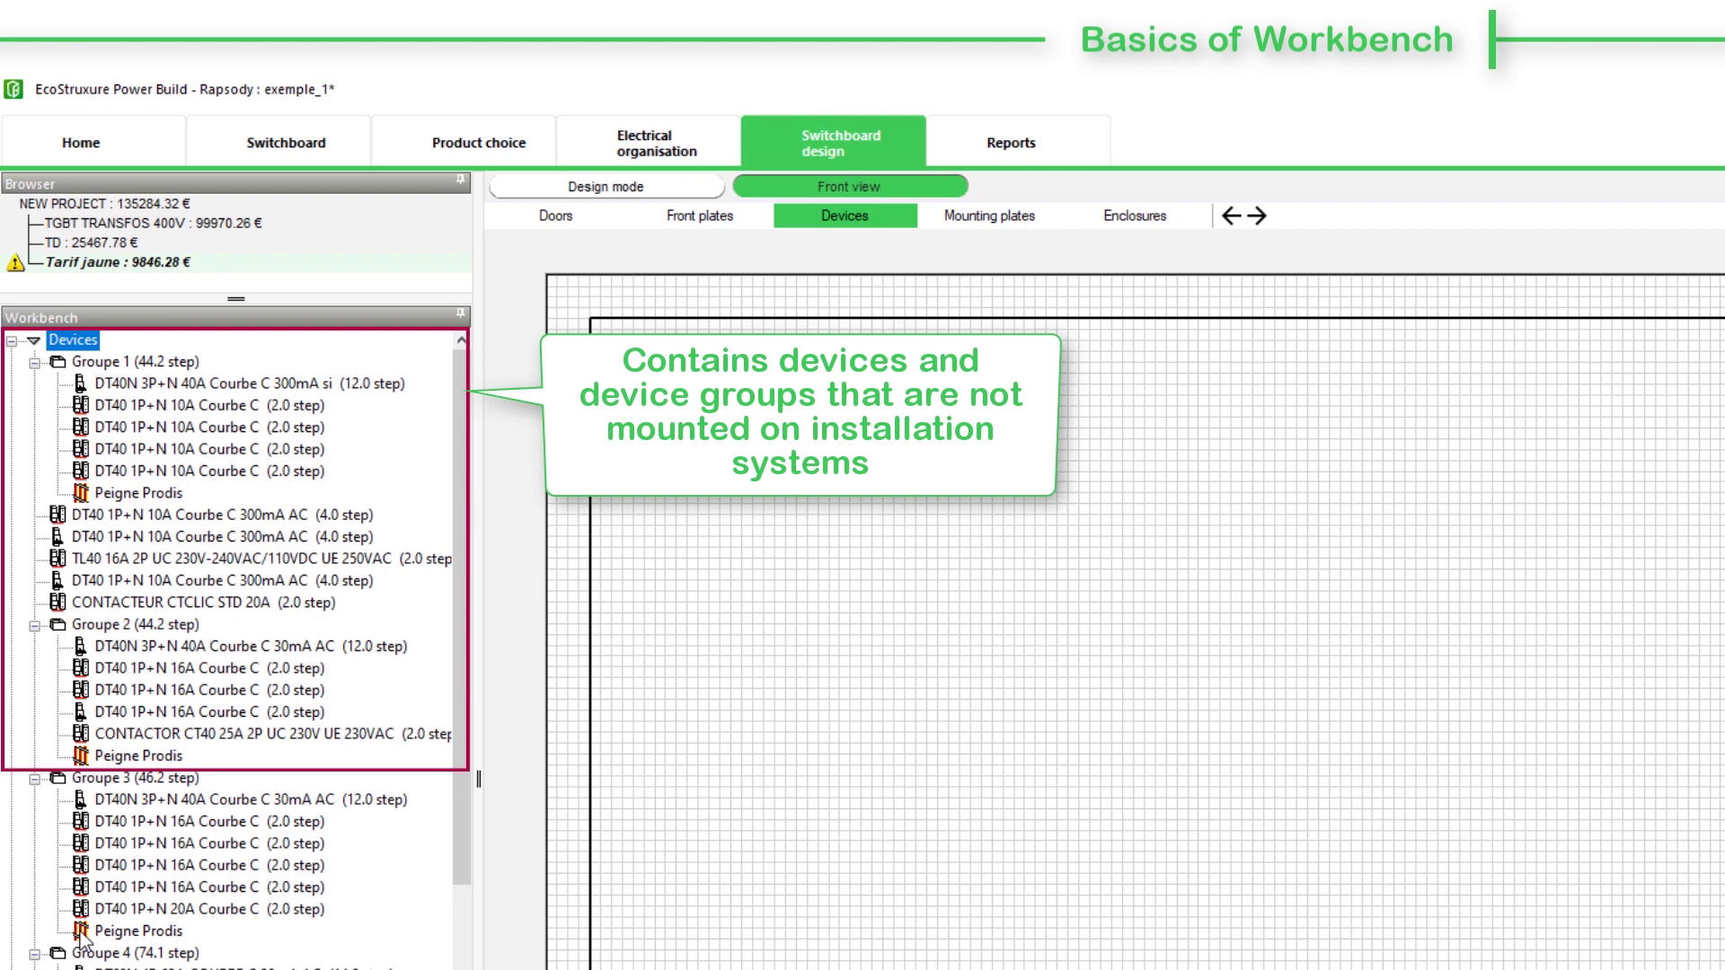
pyautogui.scroll(-6, 108, 854)
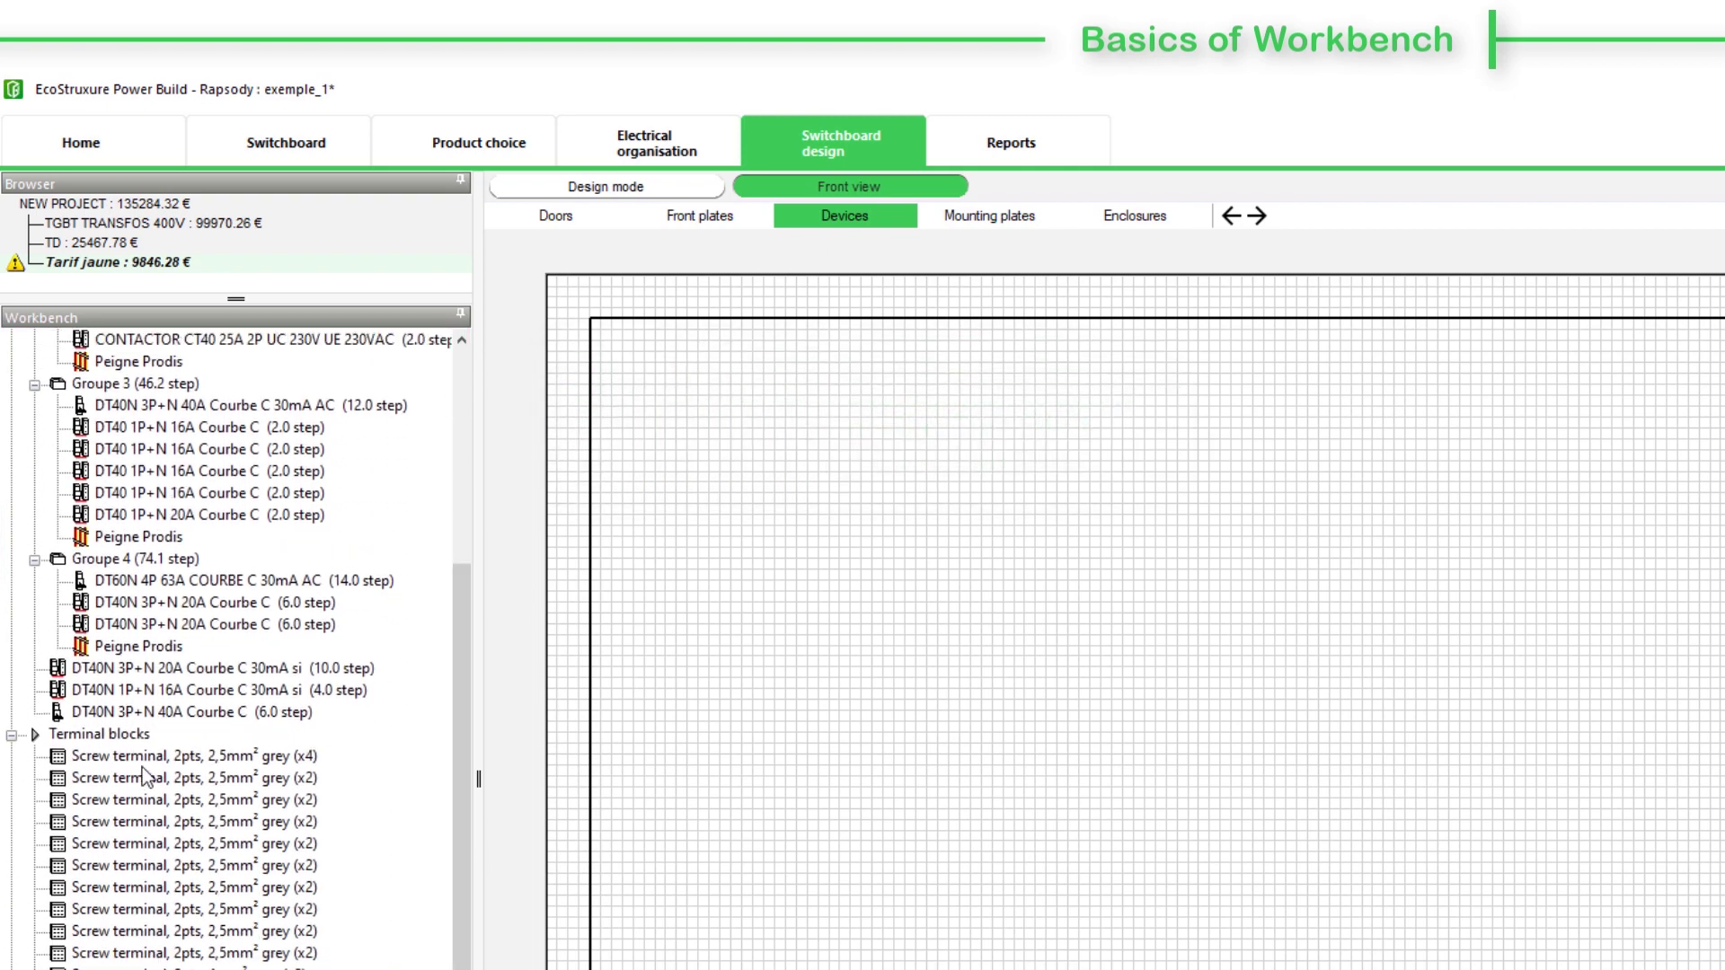
pyautogui.click(128, 735)
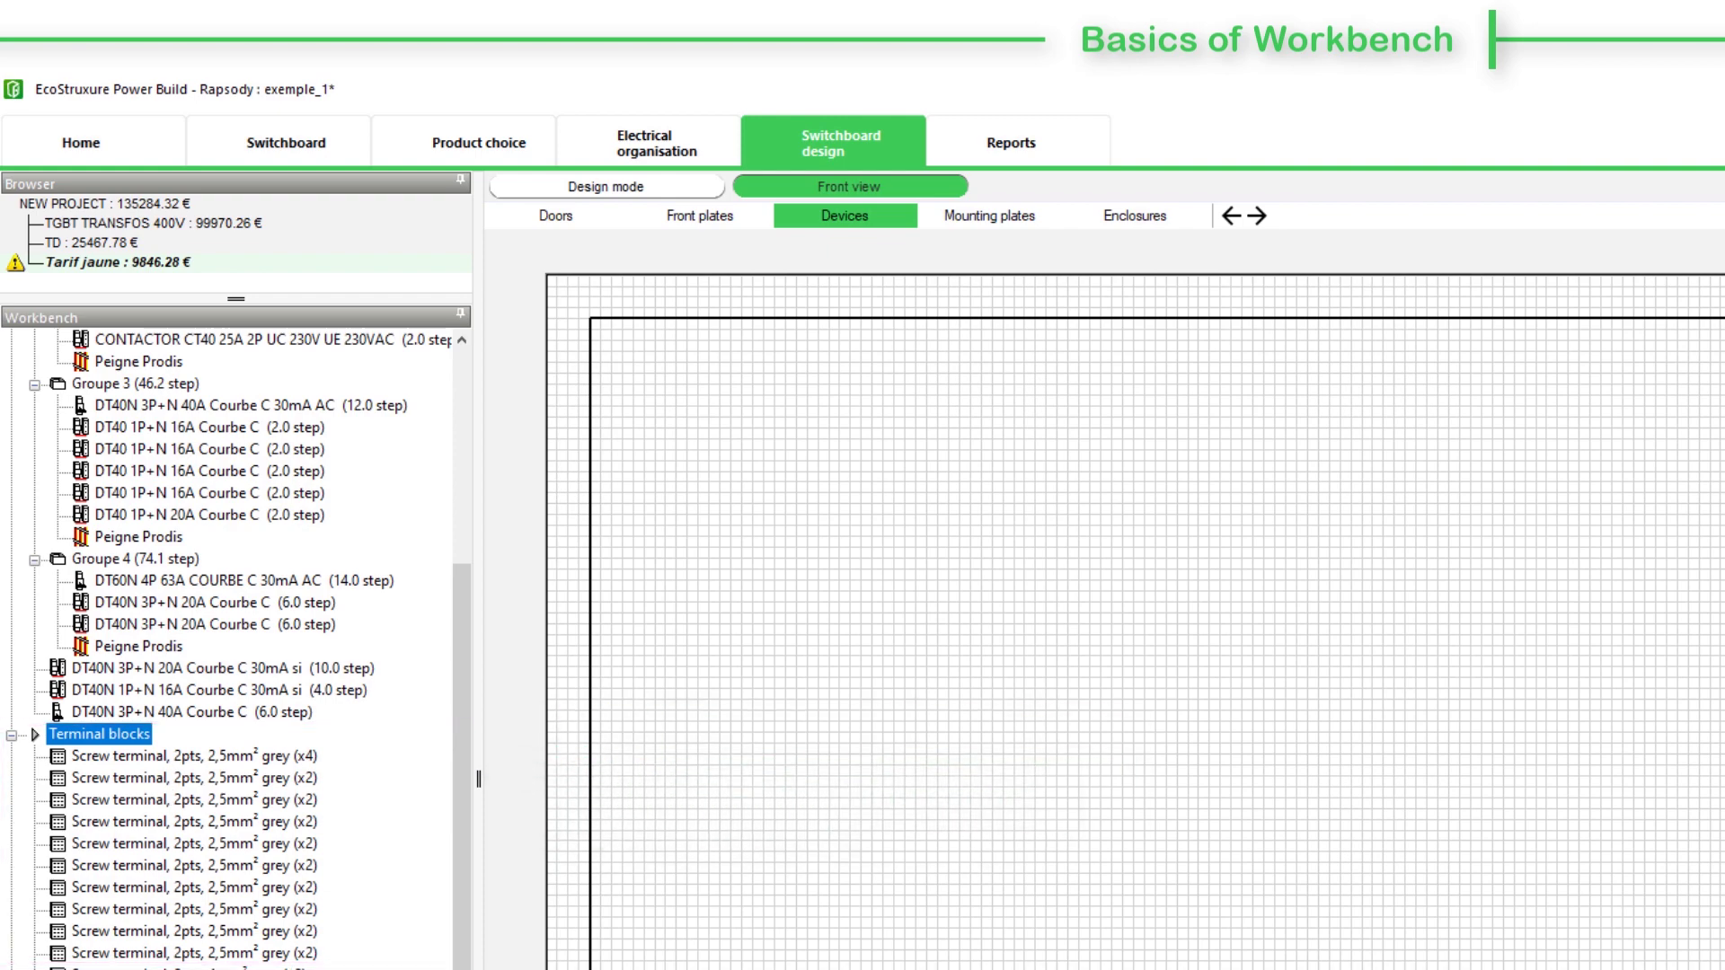
pyautogui.click(148, 384)
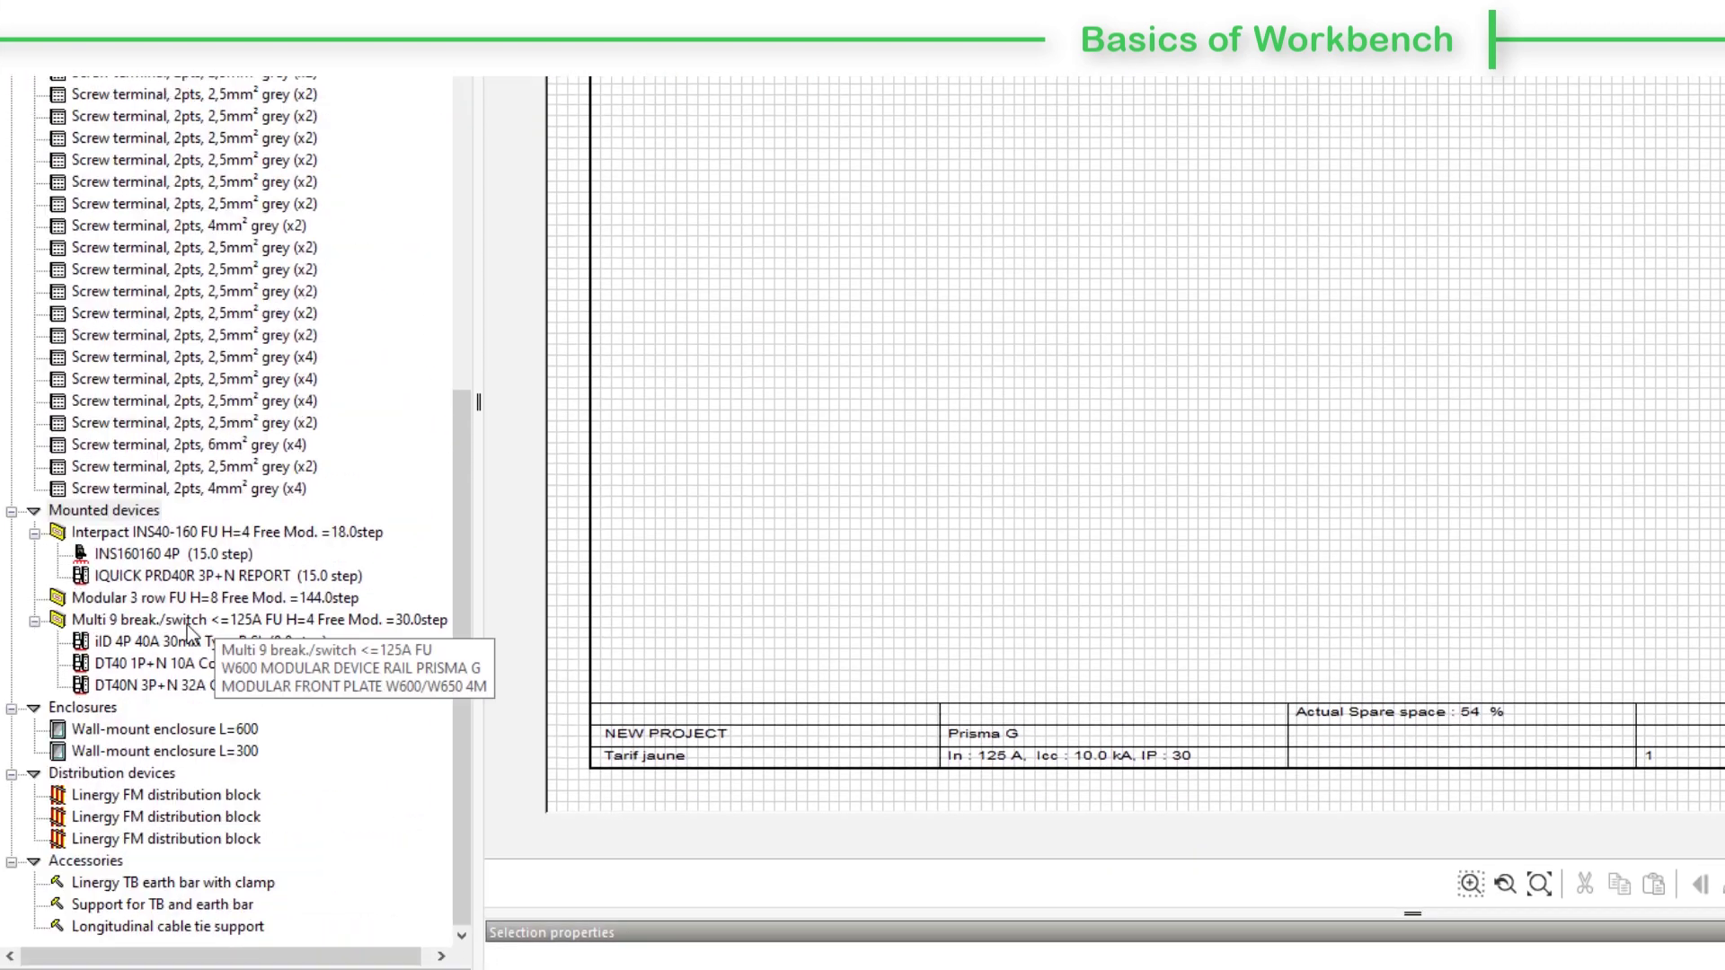
pyautogui.click(91, 709)
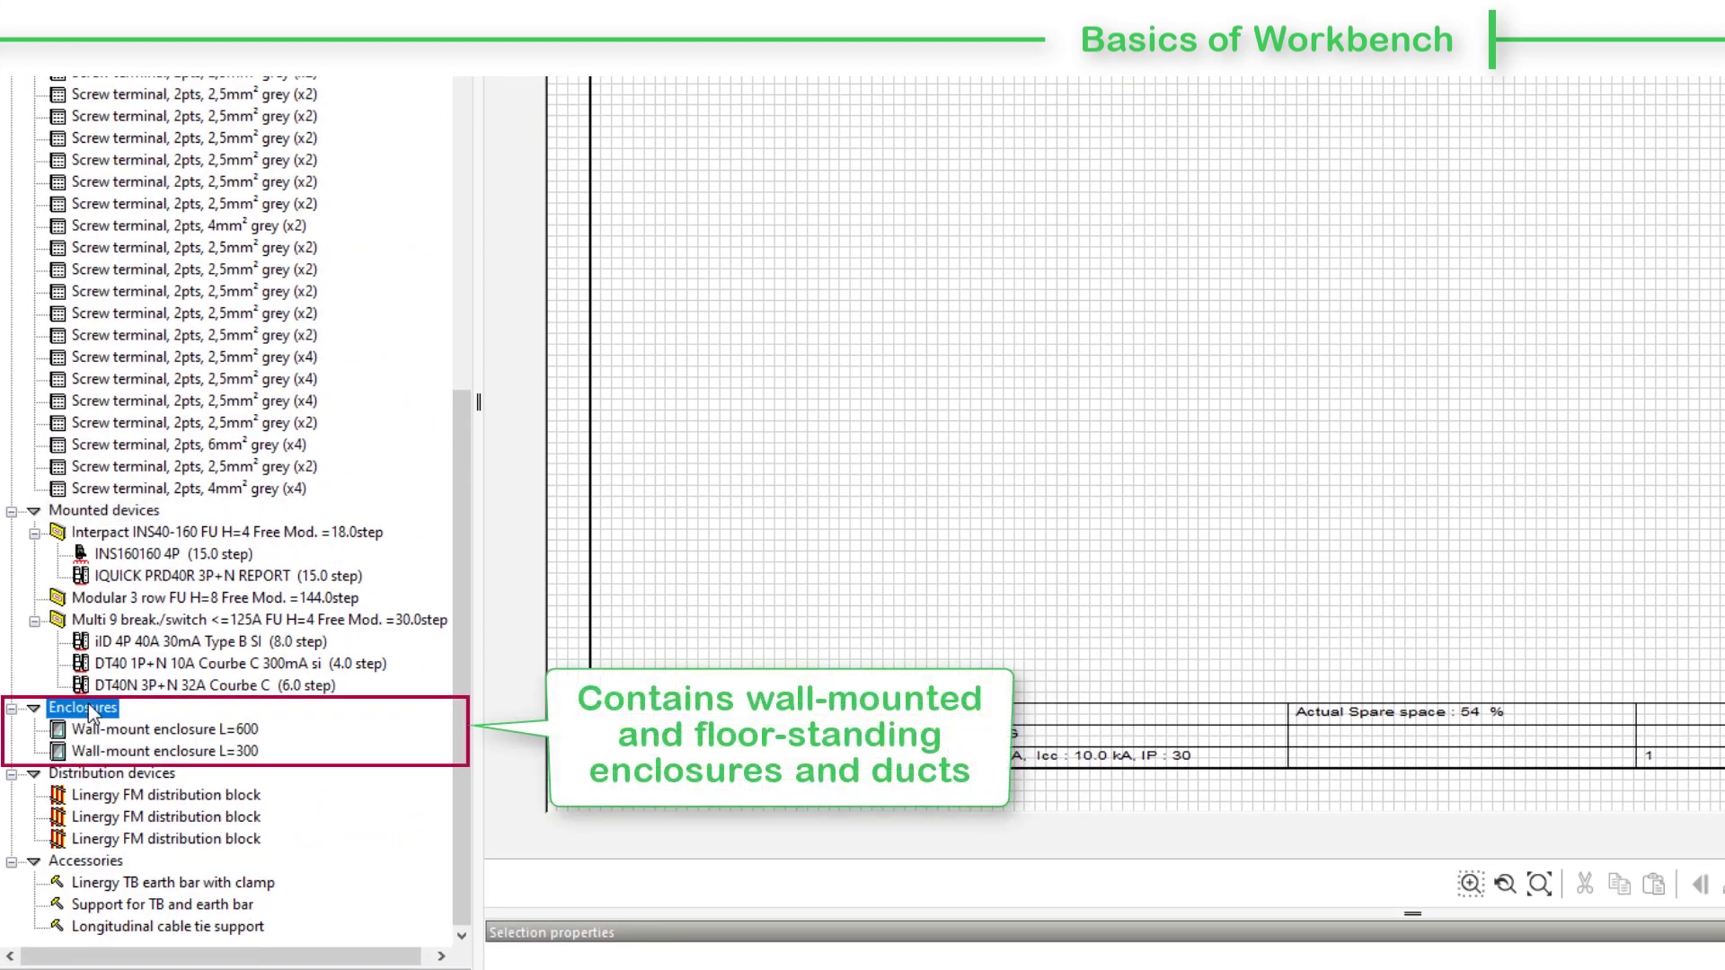
pyautogui.click(174, 772)
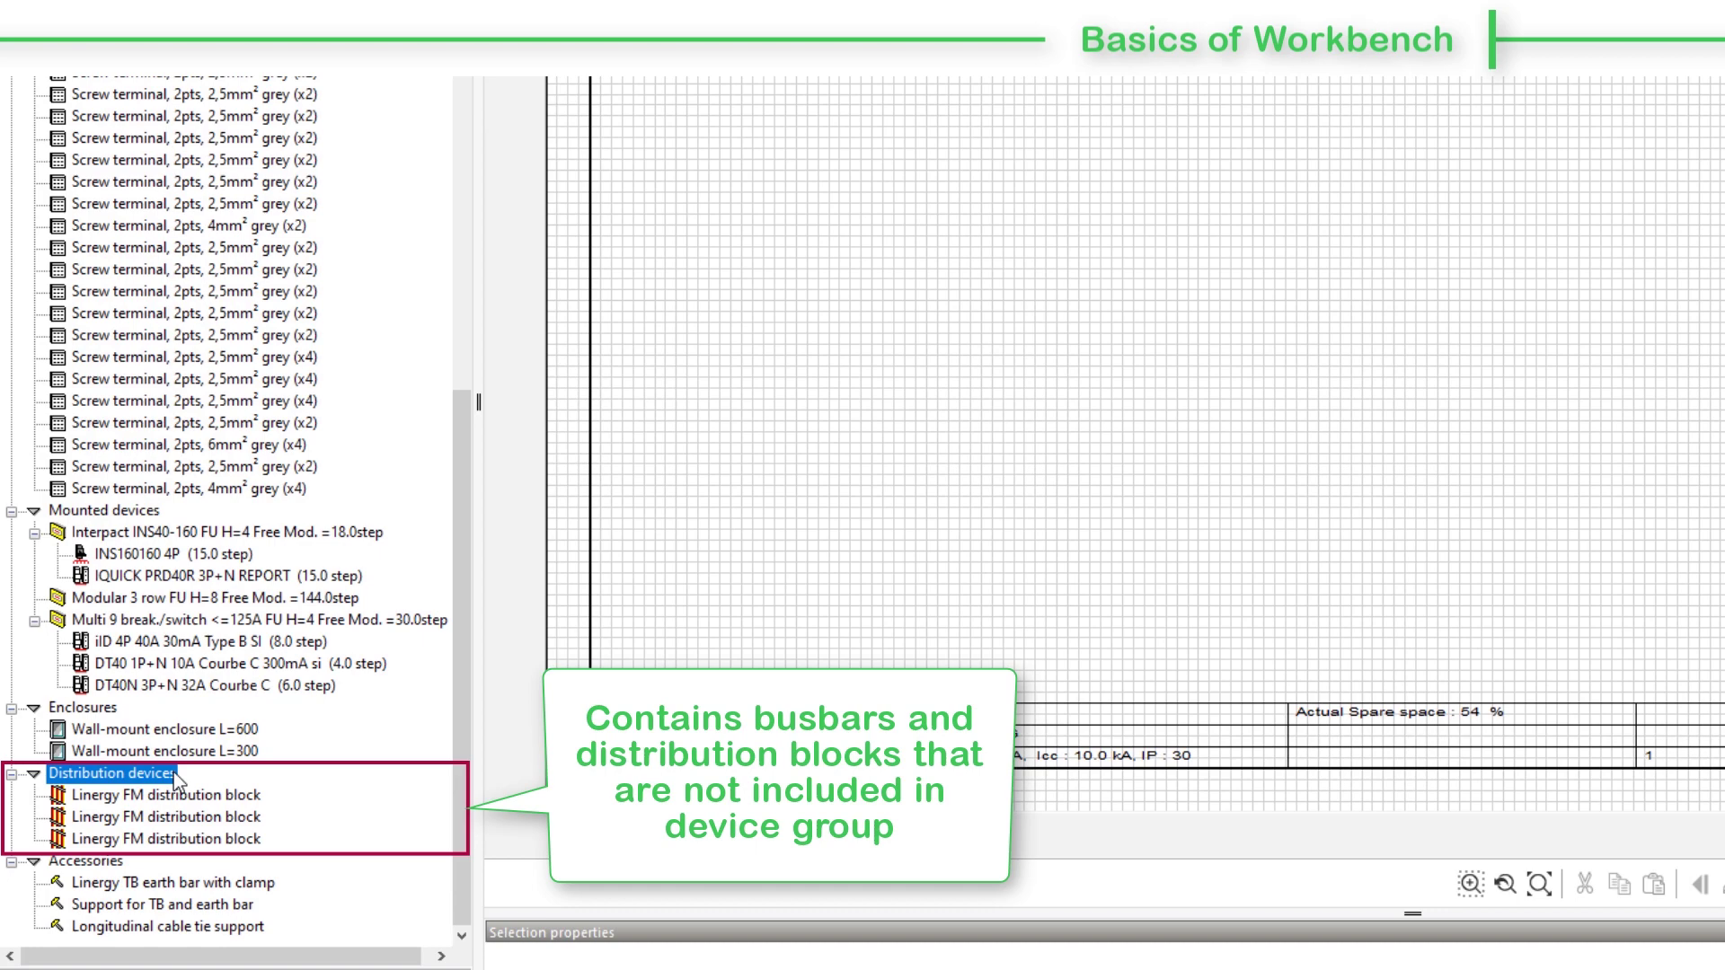
pyautogui.click(106, 862)
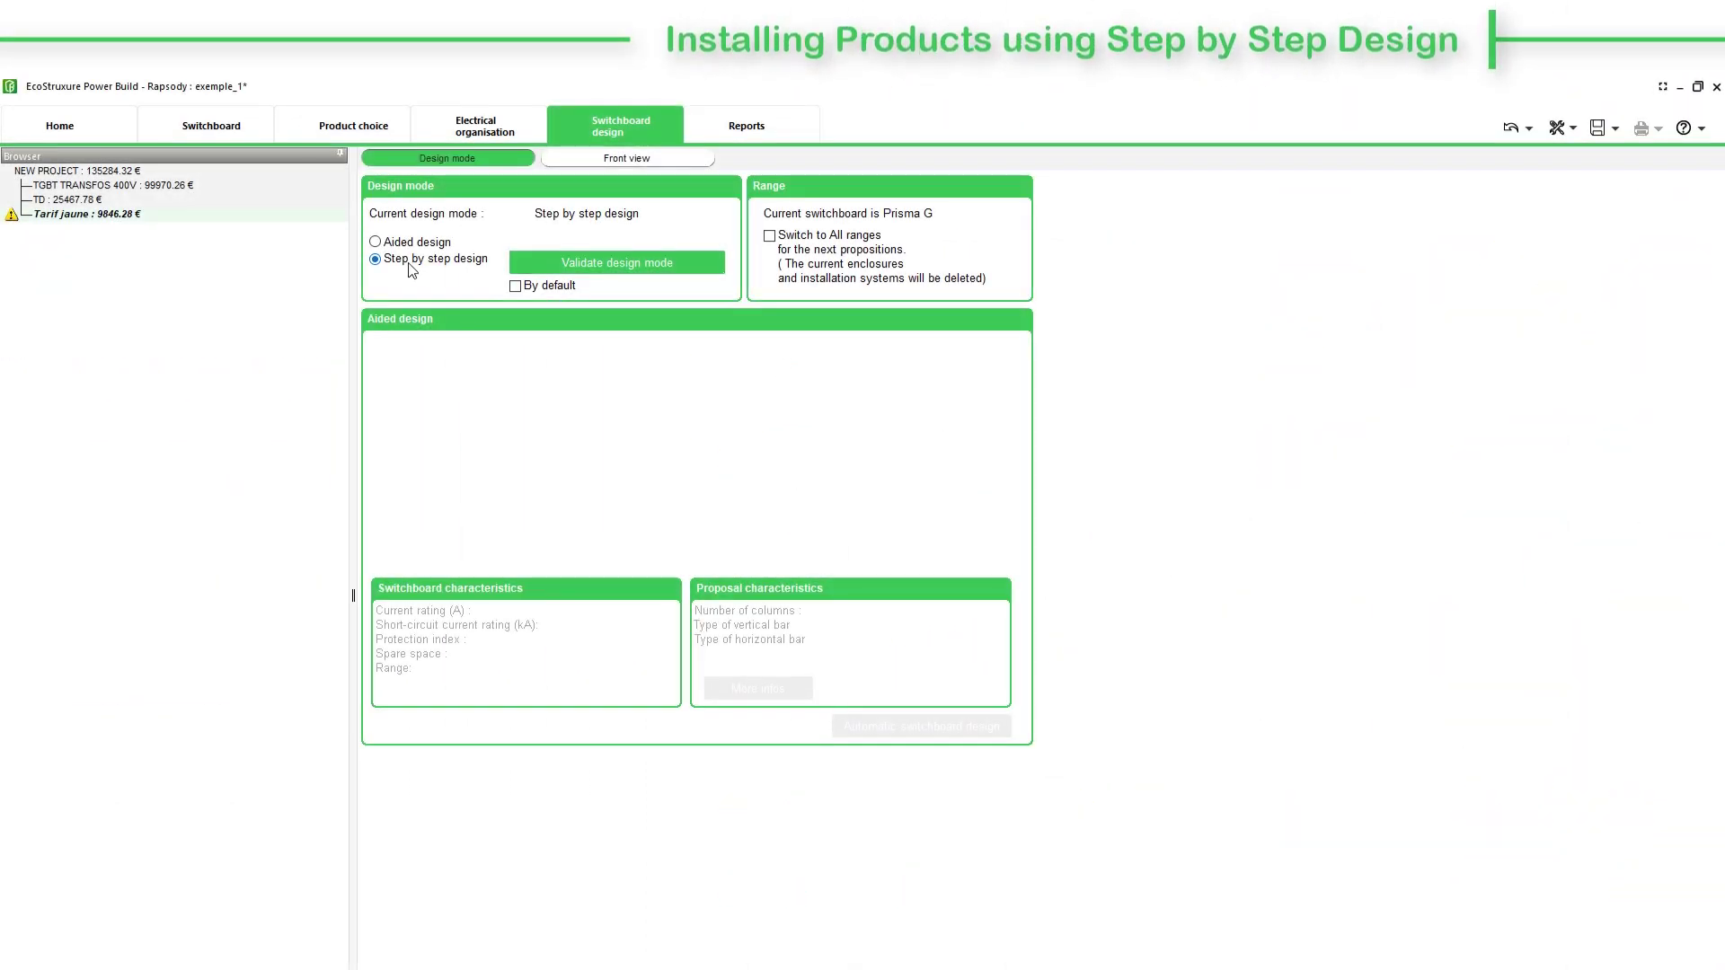
# - Validate Step by step design and mount the devices using Modular 3 row FU as the mounting support
pyautogui.click(541, 267)
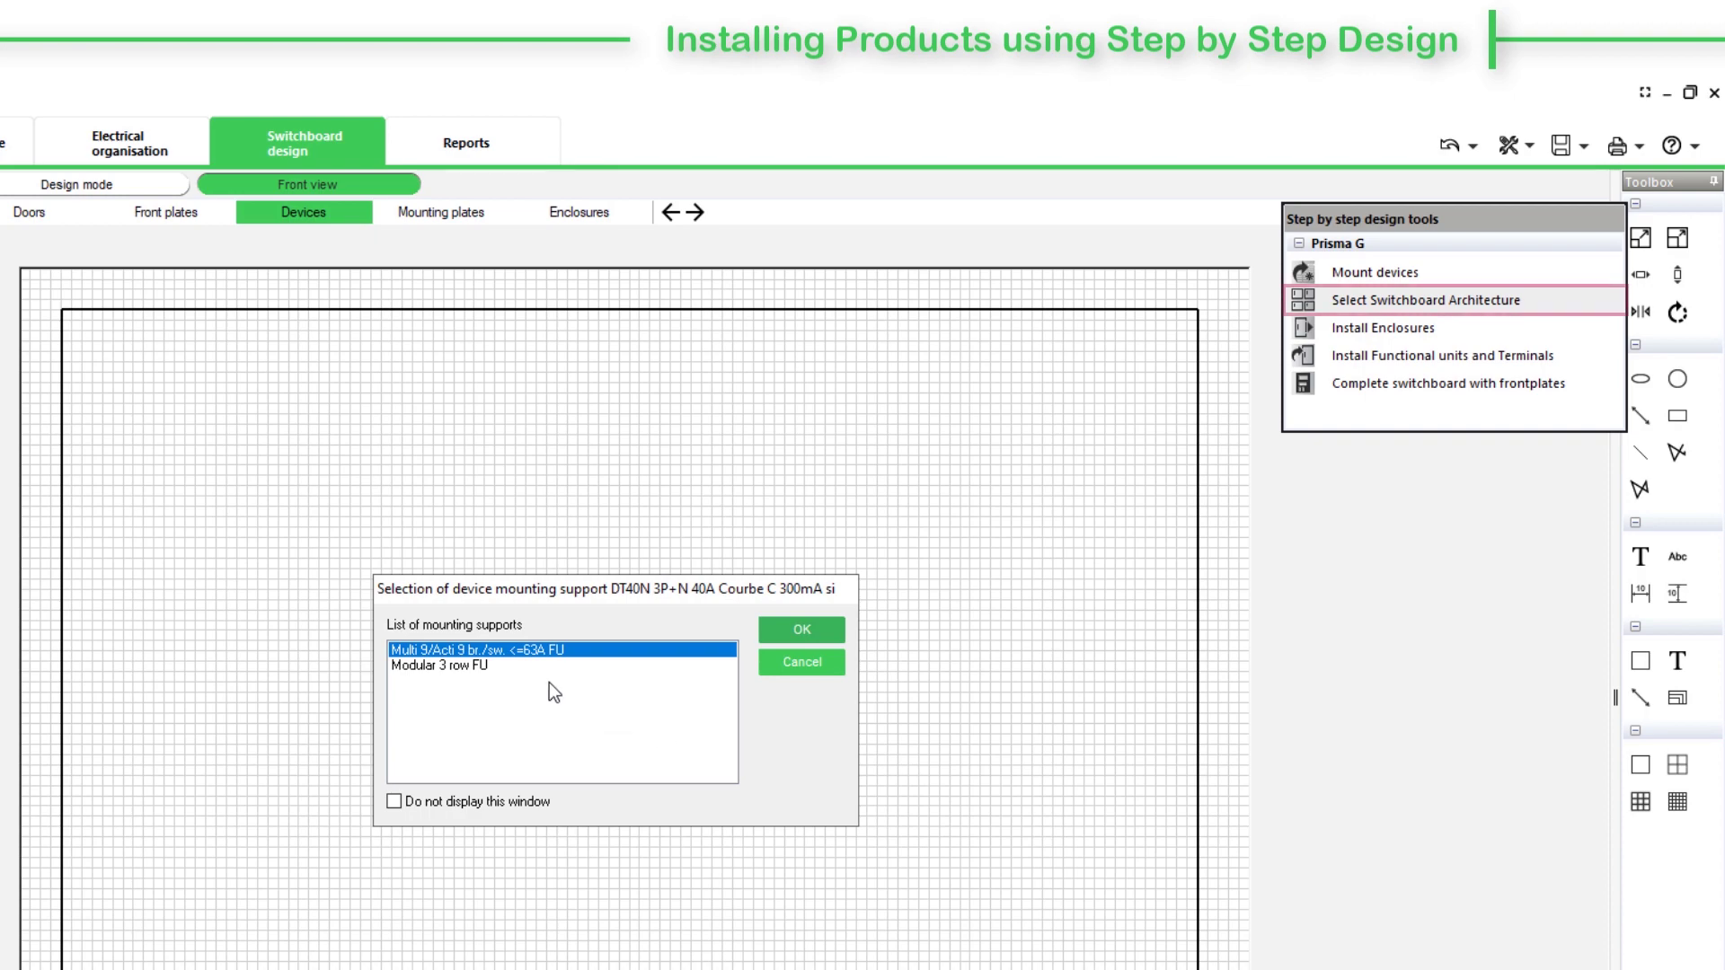
pyautogui.click(500, 666)
pyautogui.click(782, 632)
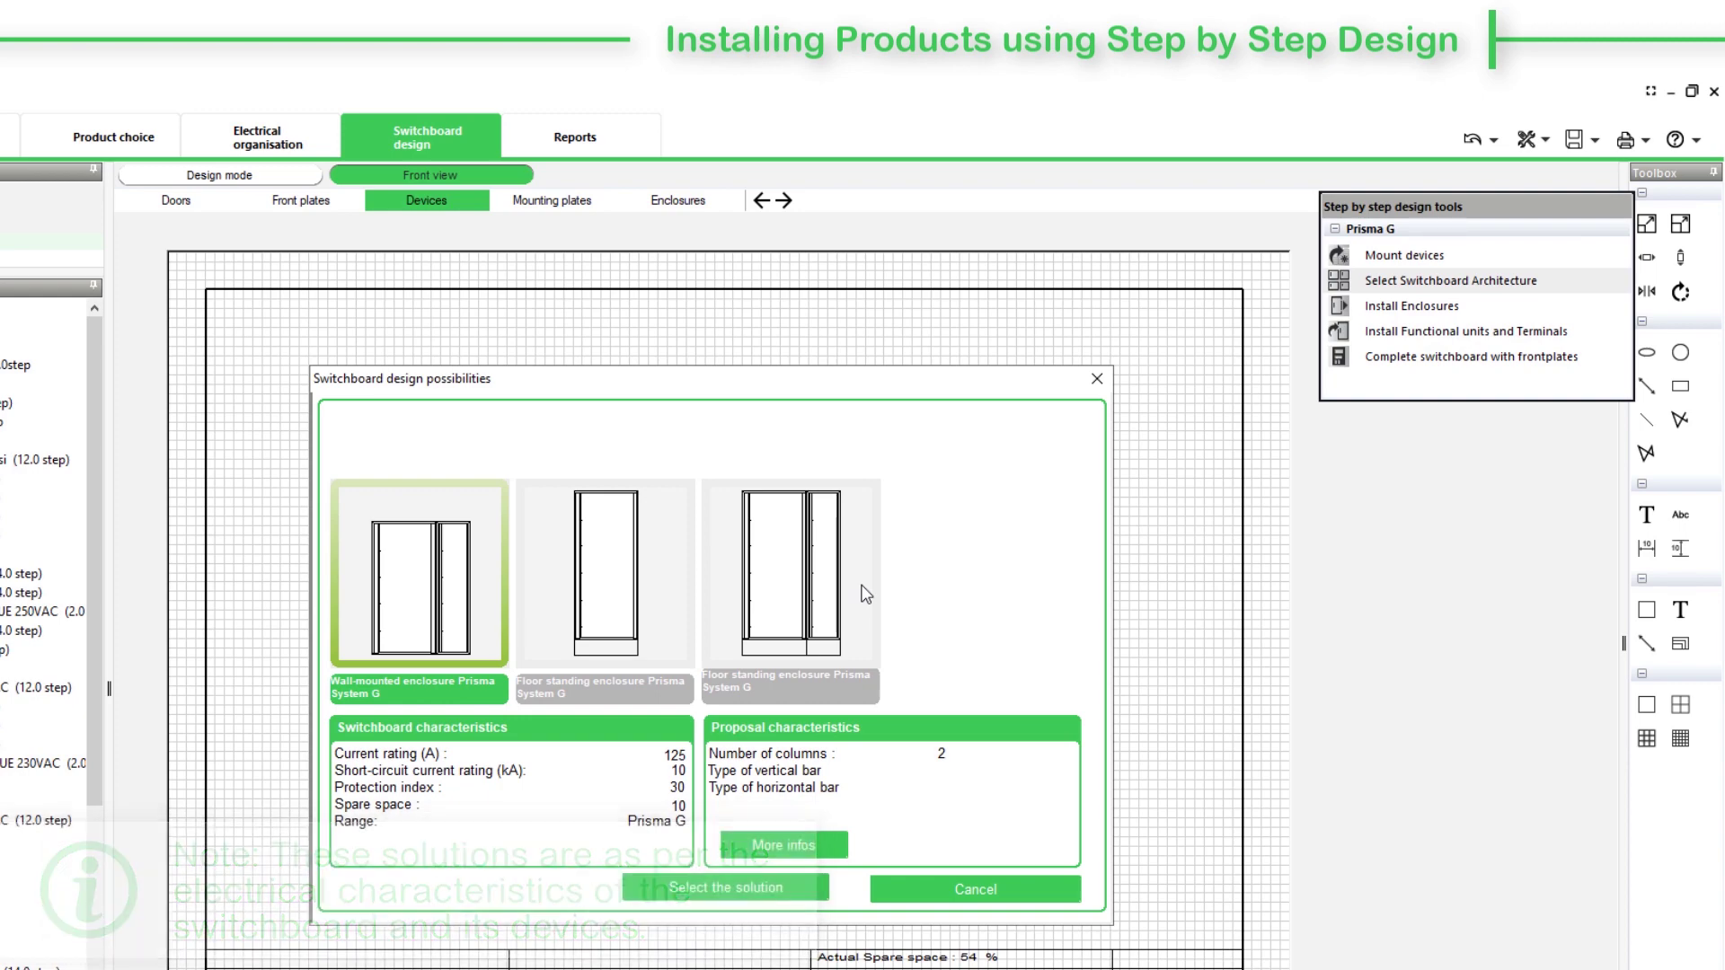
# - Select the Wall-mounted enclosure Prisma System G solution as the switchboard architecture and review the Workbench contents
pyautogui.doubleClick(474, 605)
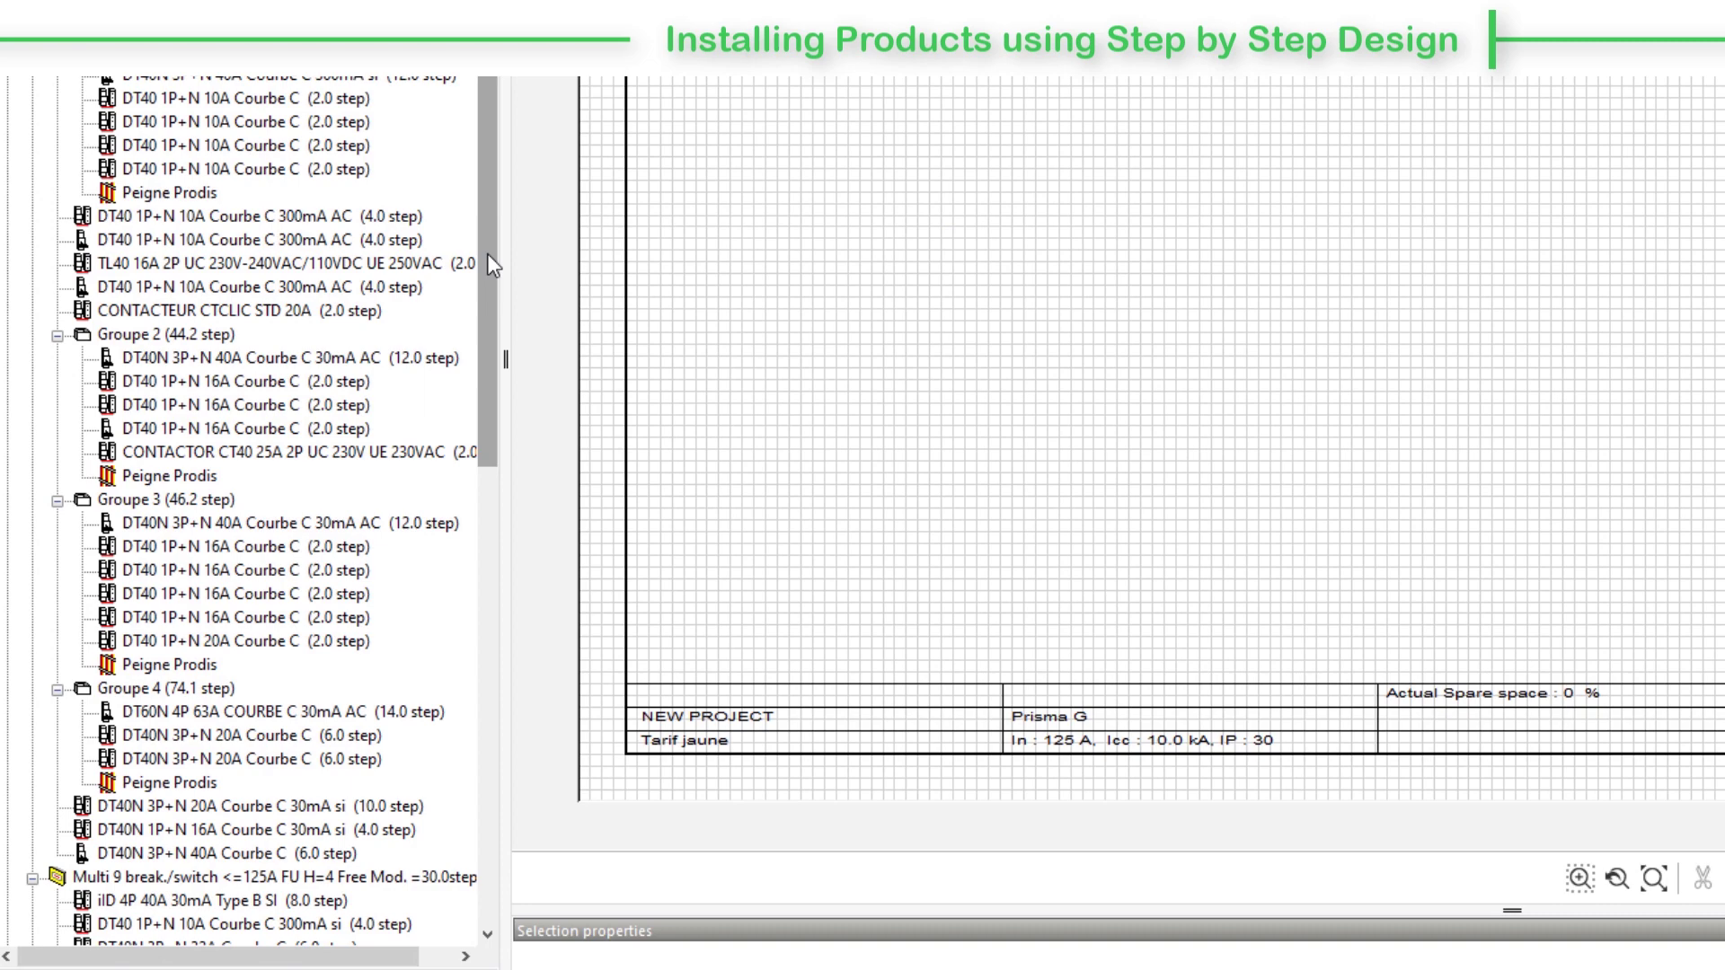
pyautogui.moveTo(488, 256); pyautogui.dragTo(486, 719)
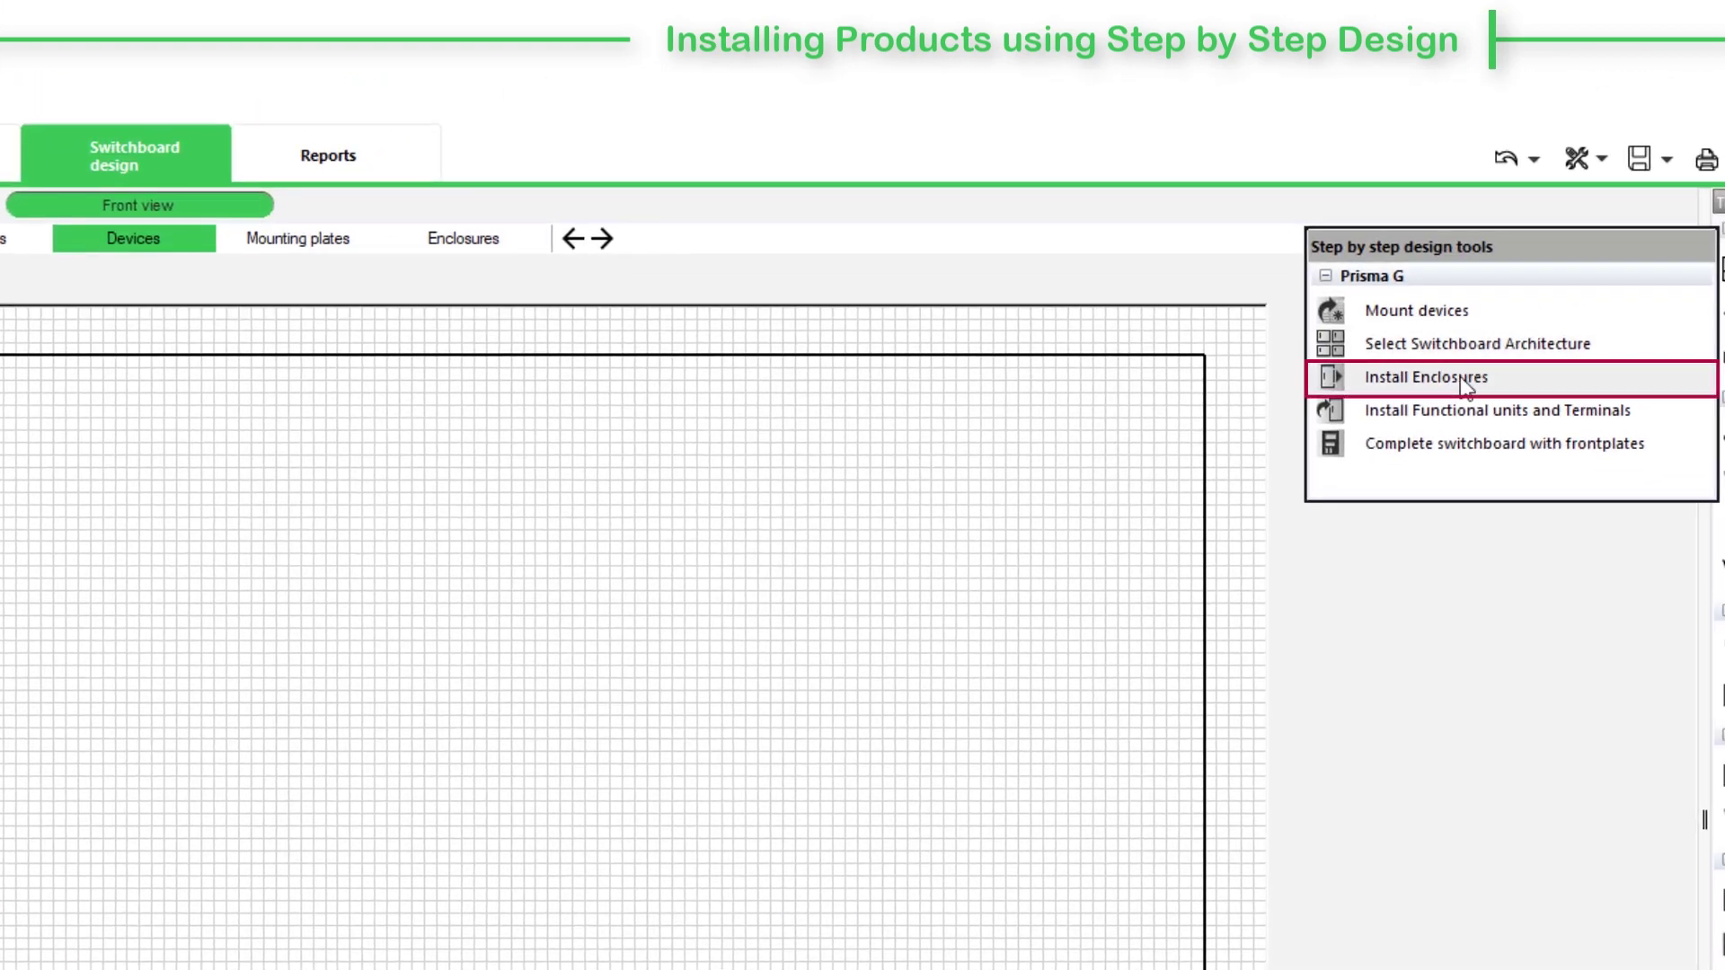
# - Install the enclosures on the drawing and fill them with the functional units and terminals
pyautogui.click(1462, 382)
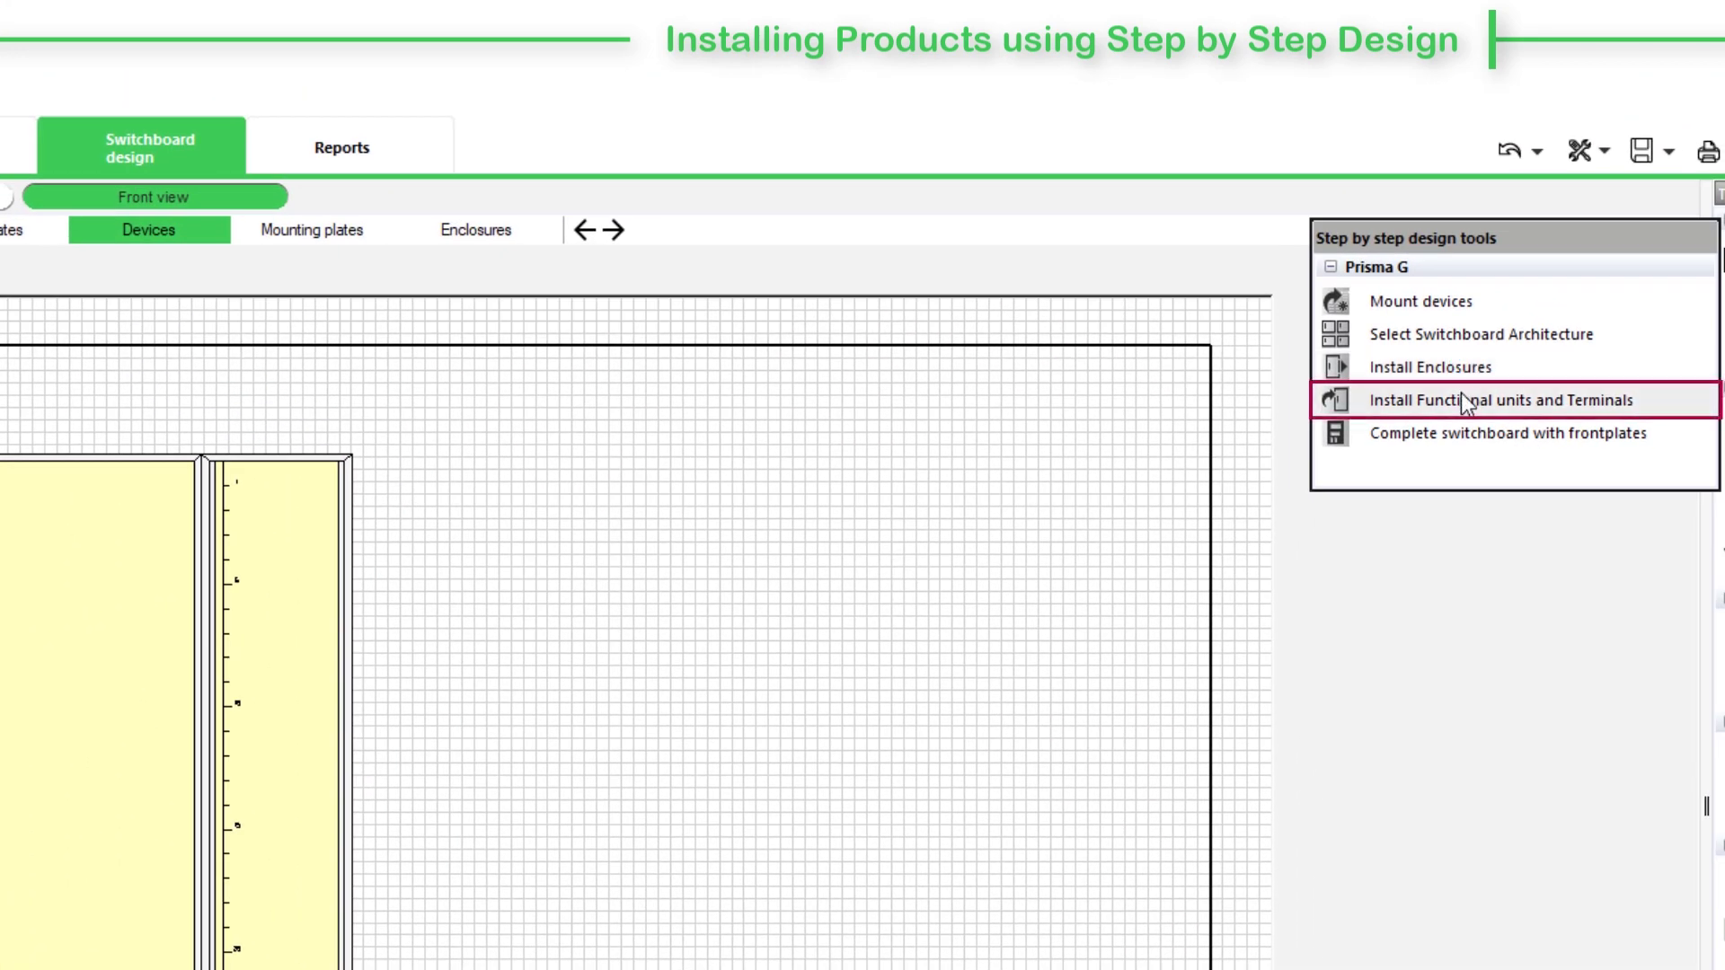
pyautogui.click(1459, 402)
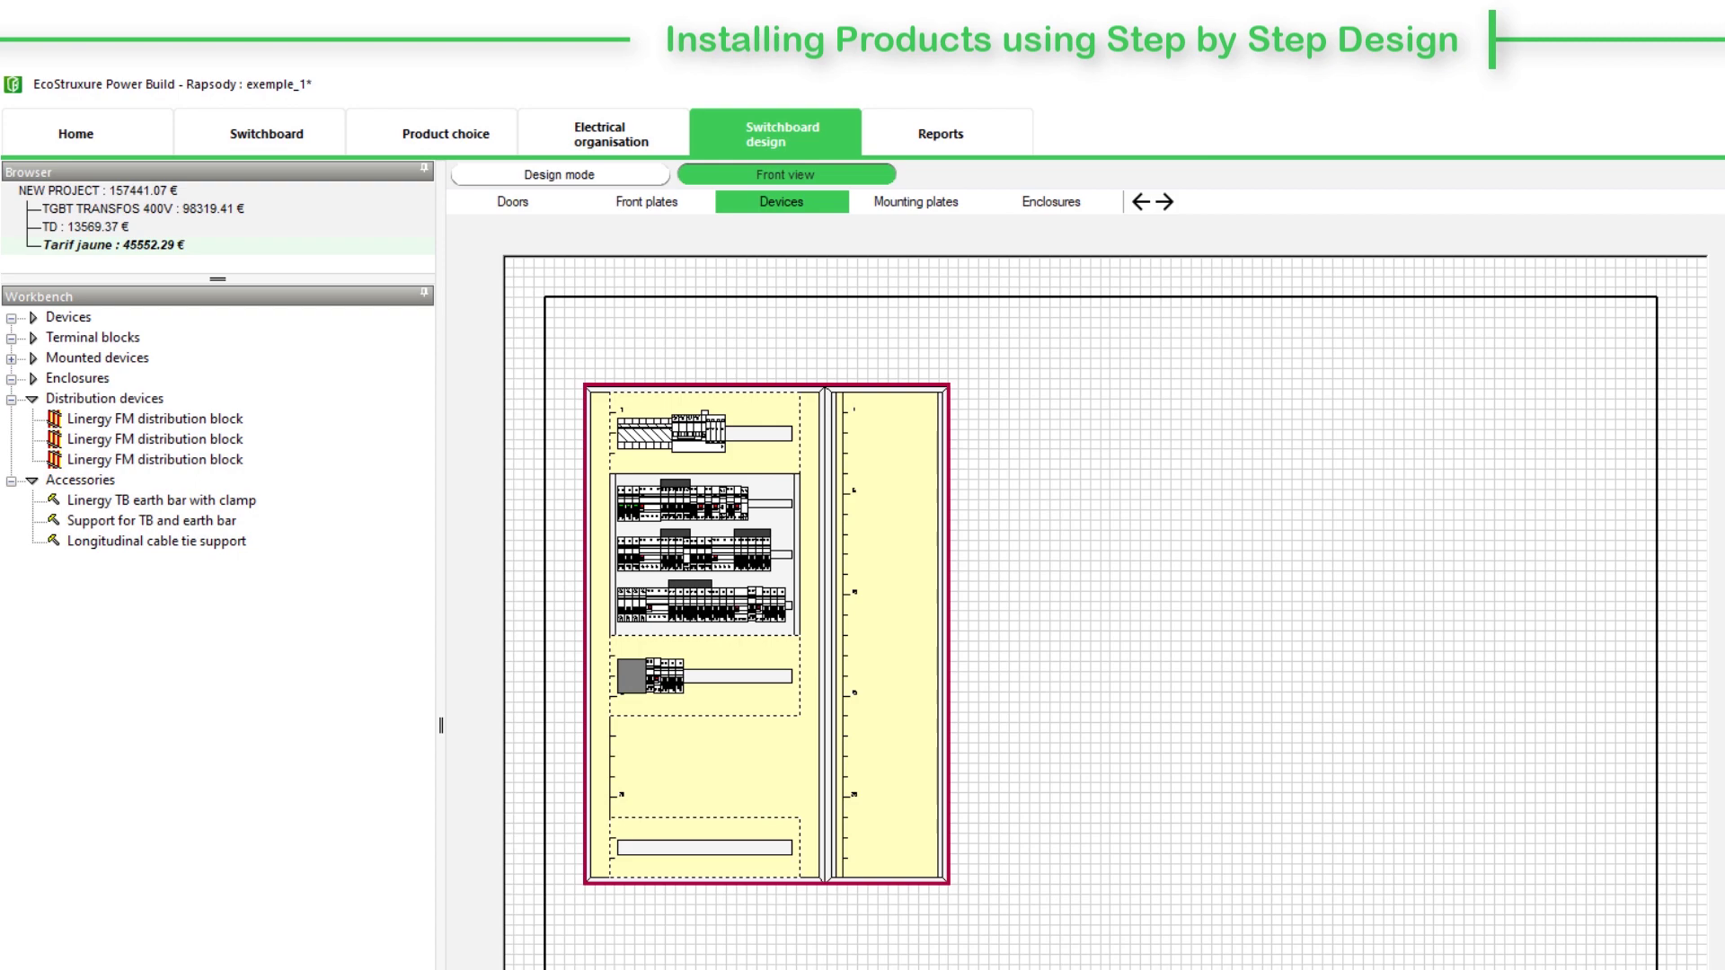
# - Compare the electrical organisation diagram with the switchboard's device layout and close the Connection Families settings
pyautogui.click(630, 140)
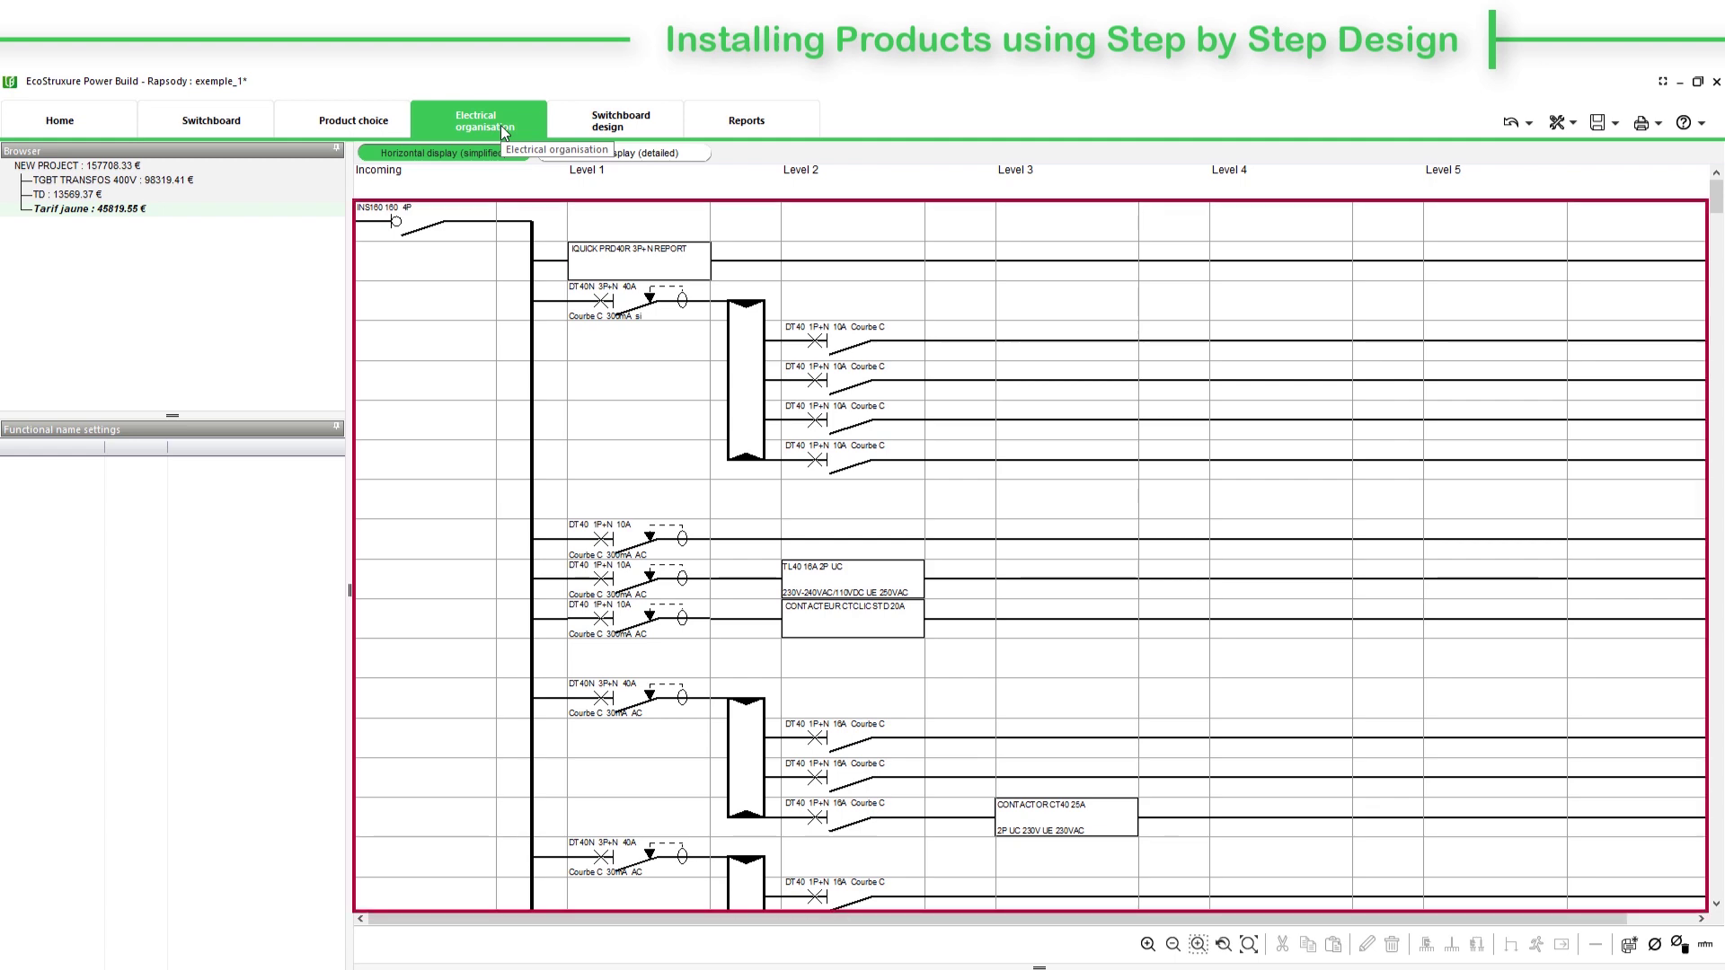
pyautogui.click(620, 121)
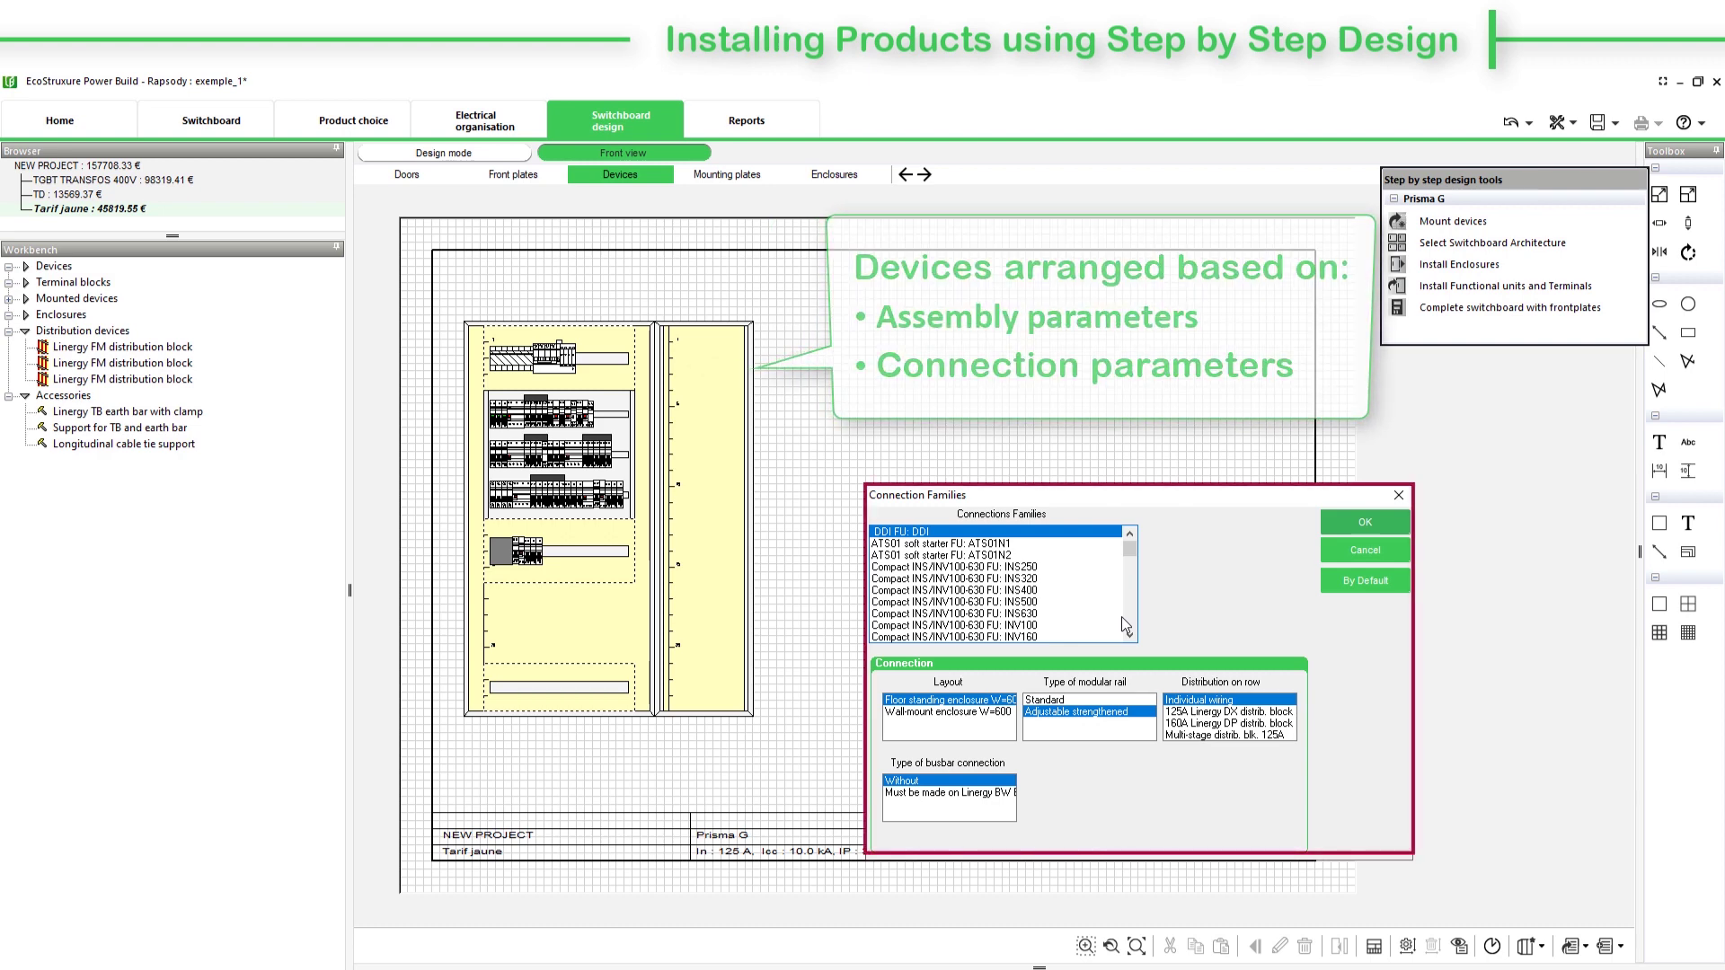
pyautogui.press('Return')
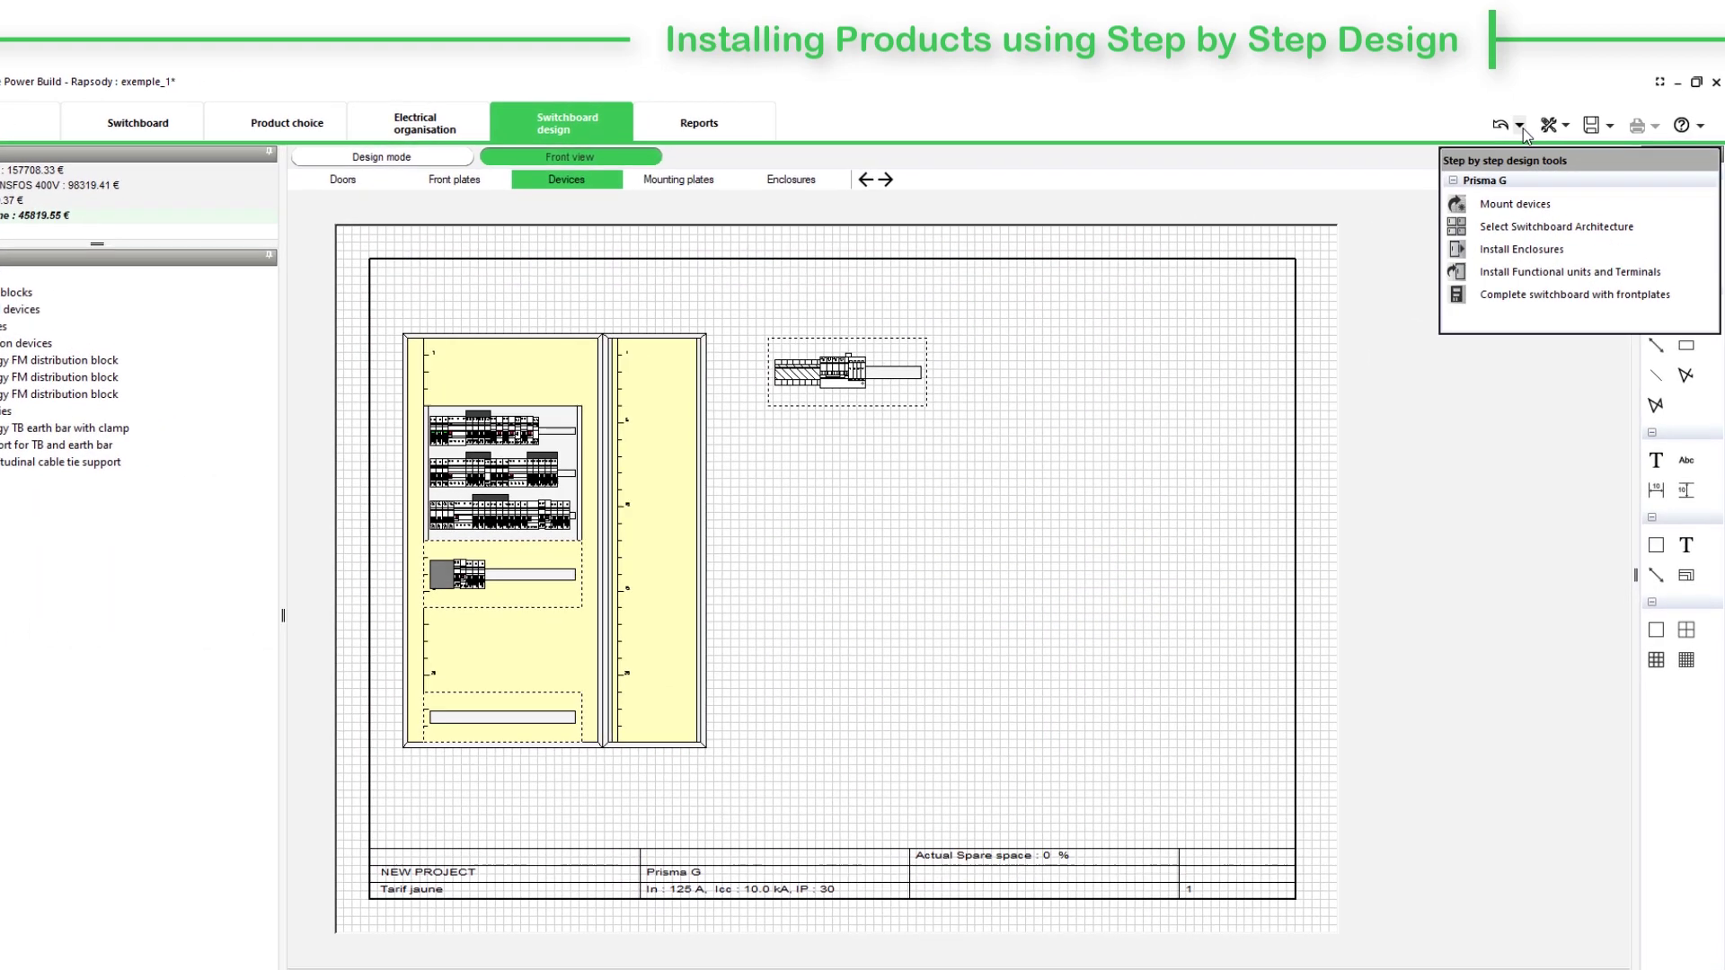
# - Undo the last move of the functional unit on the front view drawing
pyautogui.click(1529, 124)
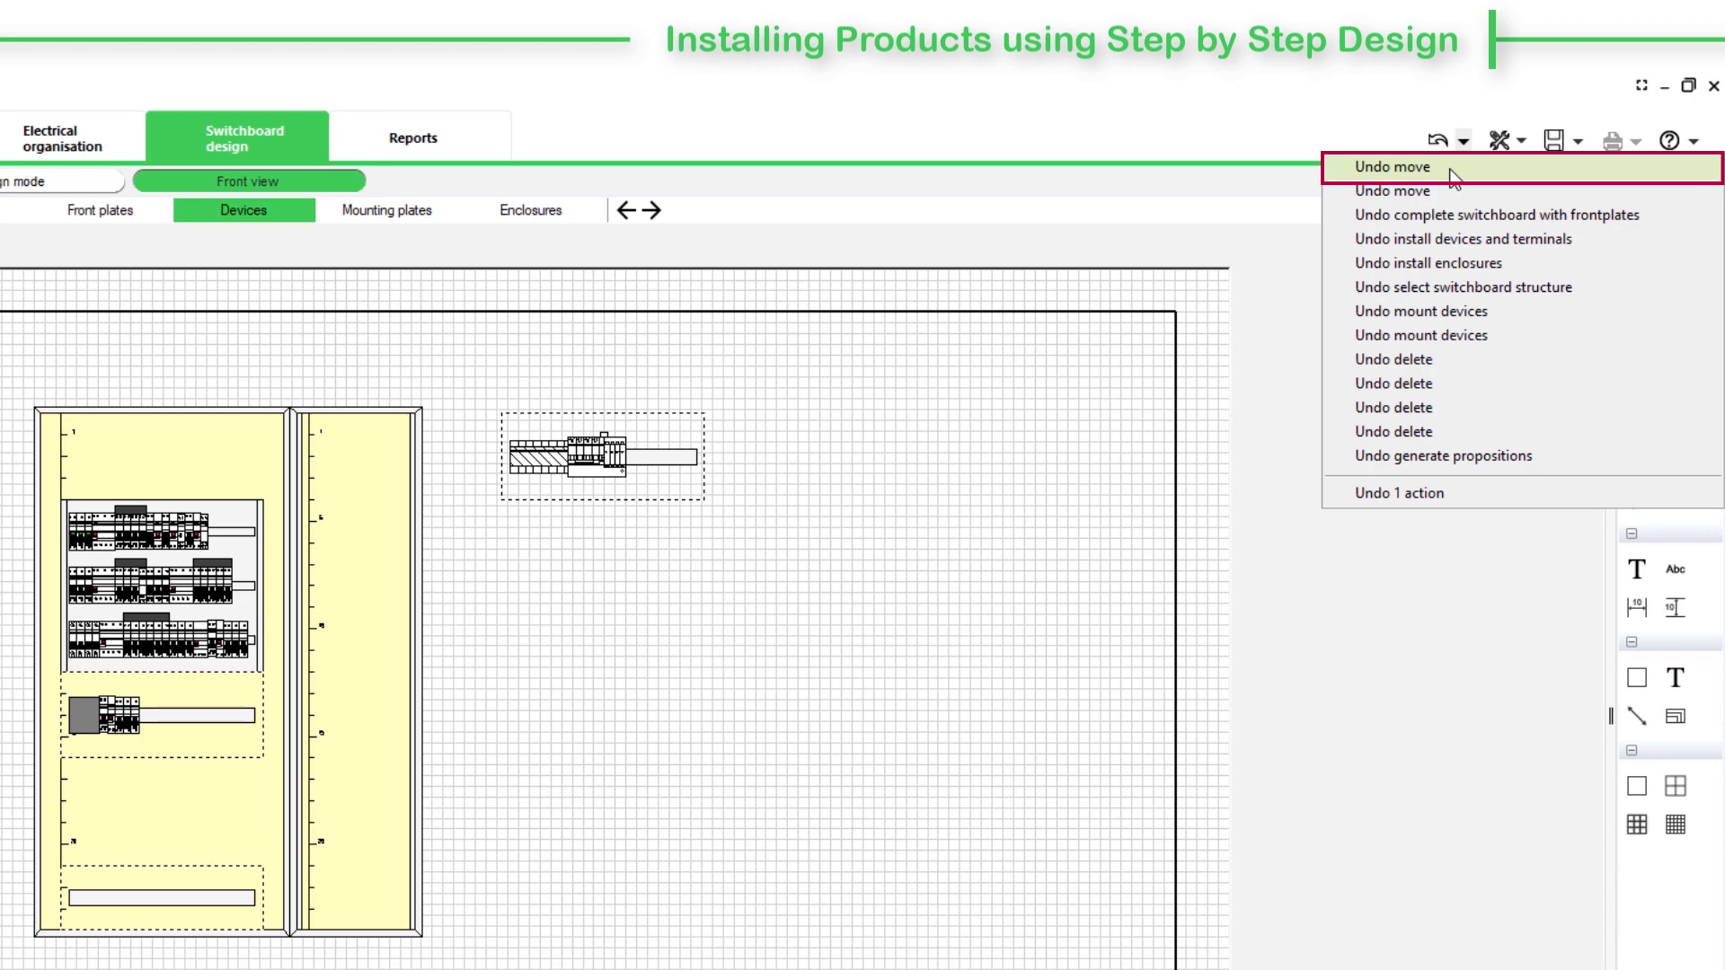
pyautogui.click(1451, 173)
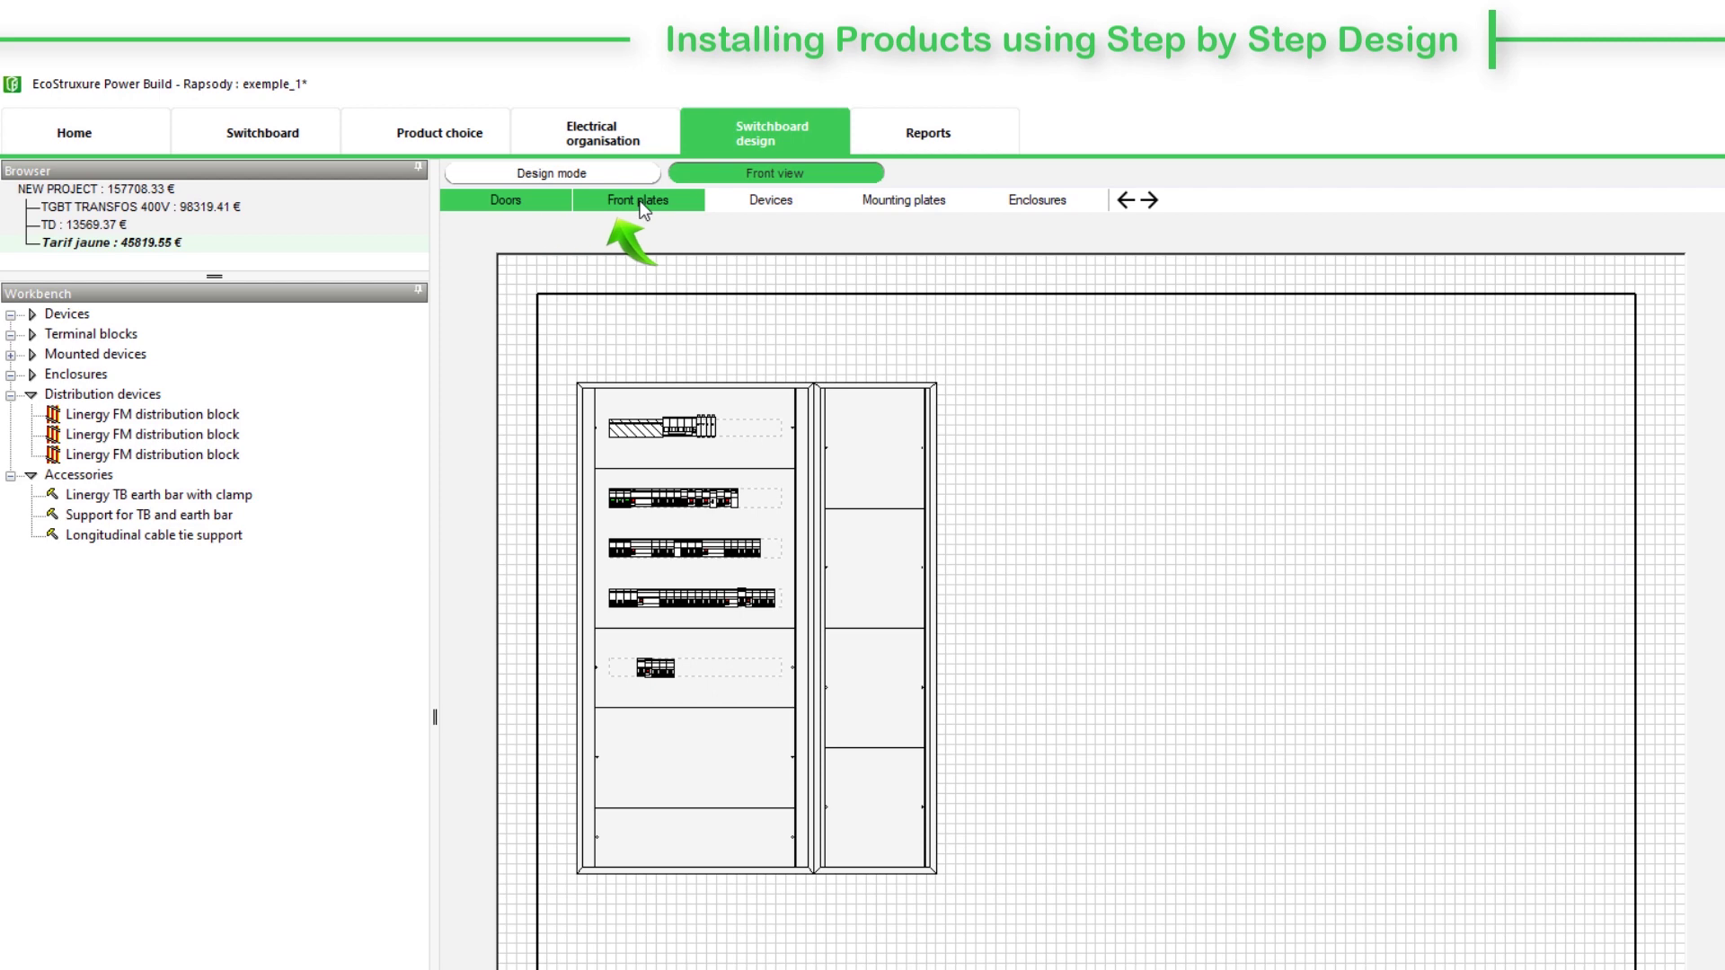
# - View the switchboard's devices, mounting plates and enclosures layers in turn, and enlarge the selection properties area
pyautogui.click(774, 205)
pyautogui.click(912, 204)
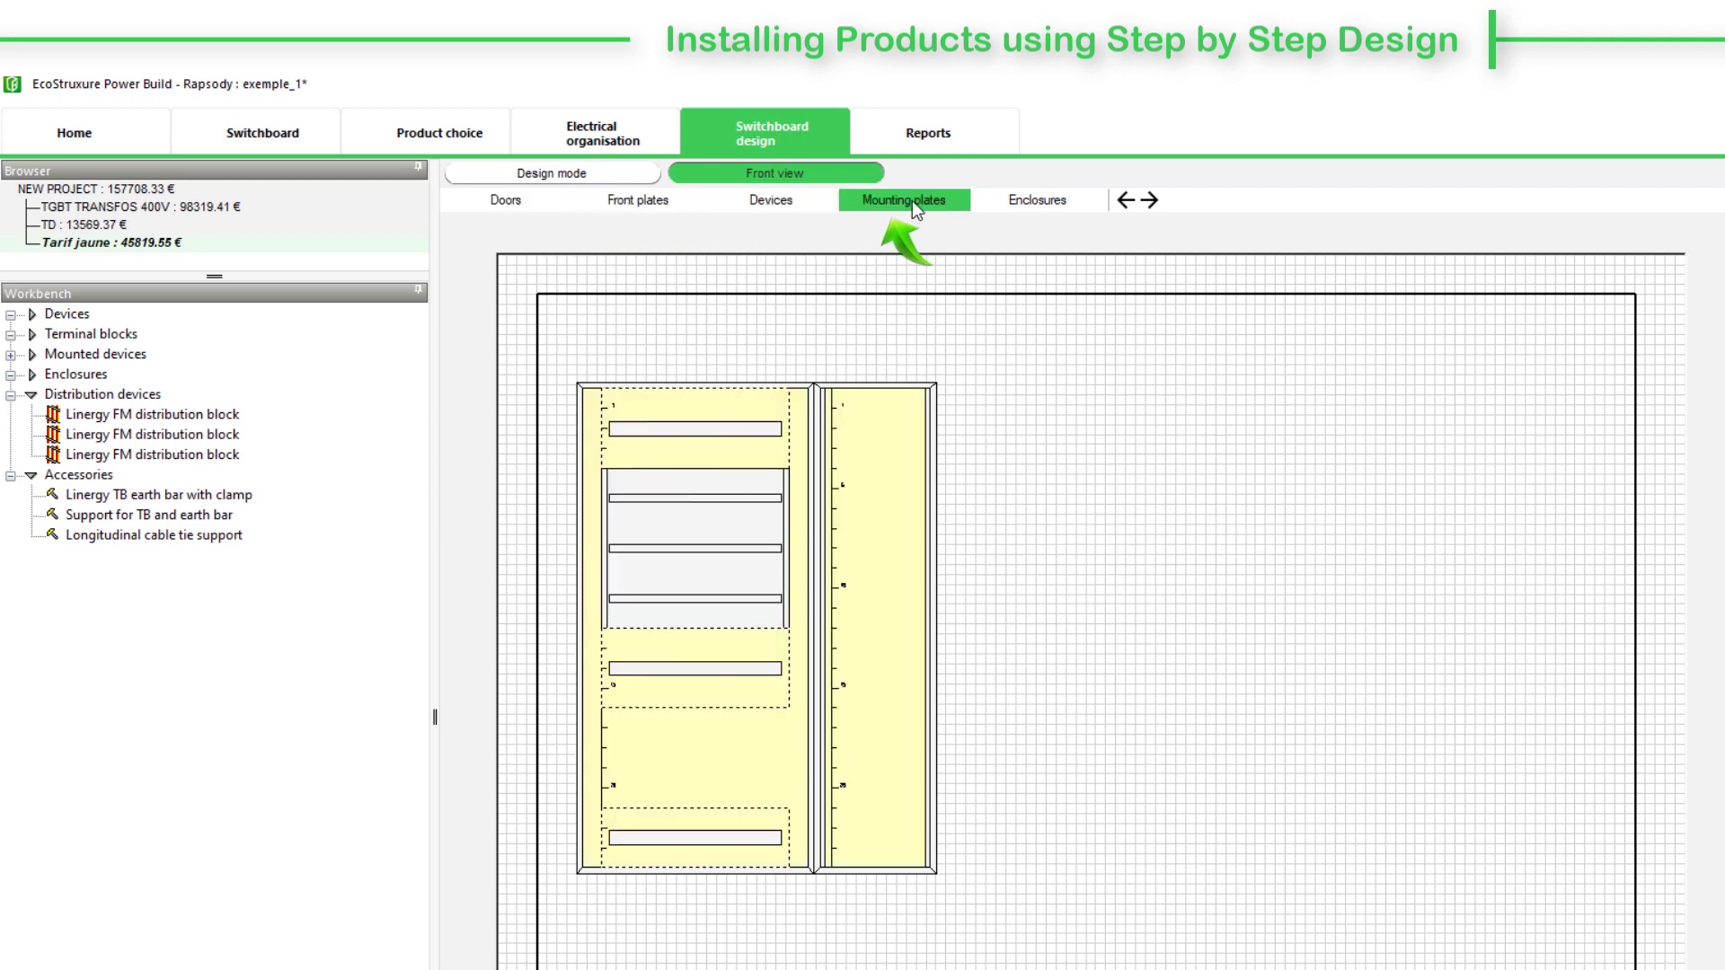
pyautogui.click(1020, 207)
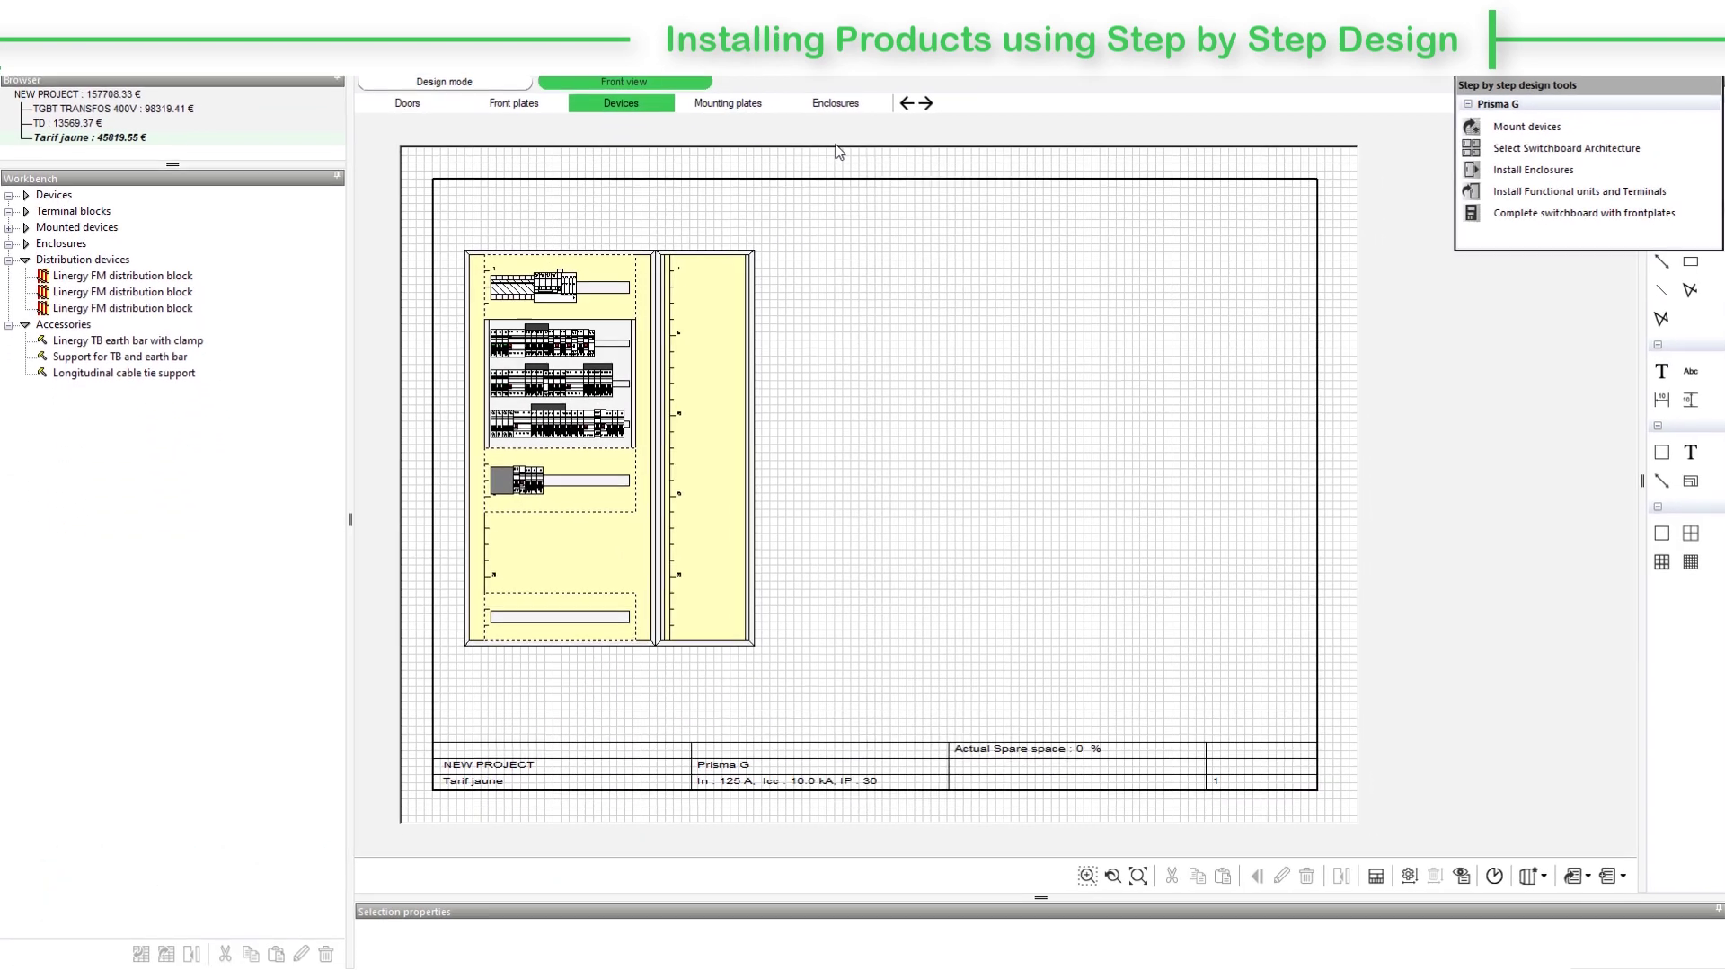
pyautogui.moveTo(1040, 896); pyautogui.dragTo(1040, 780)
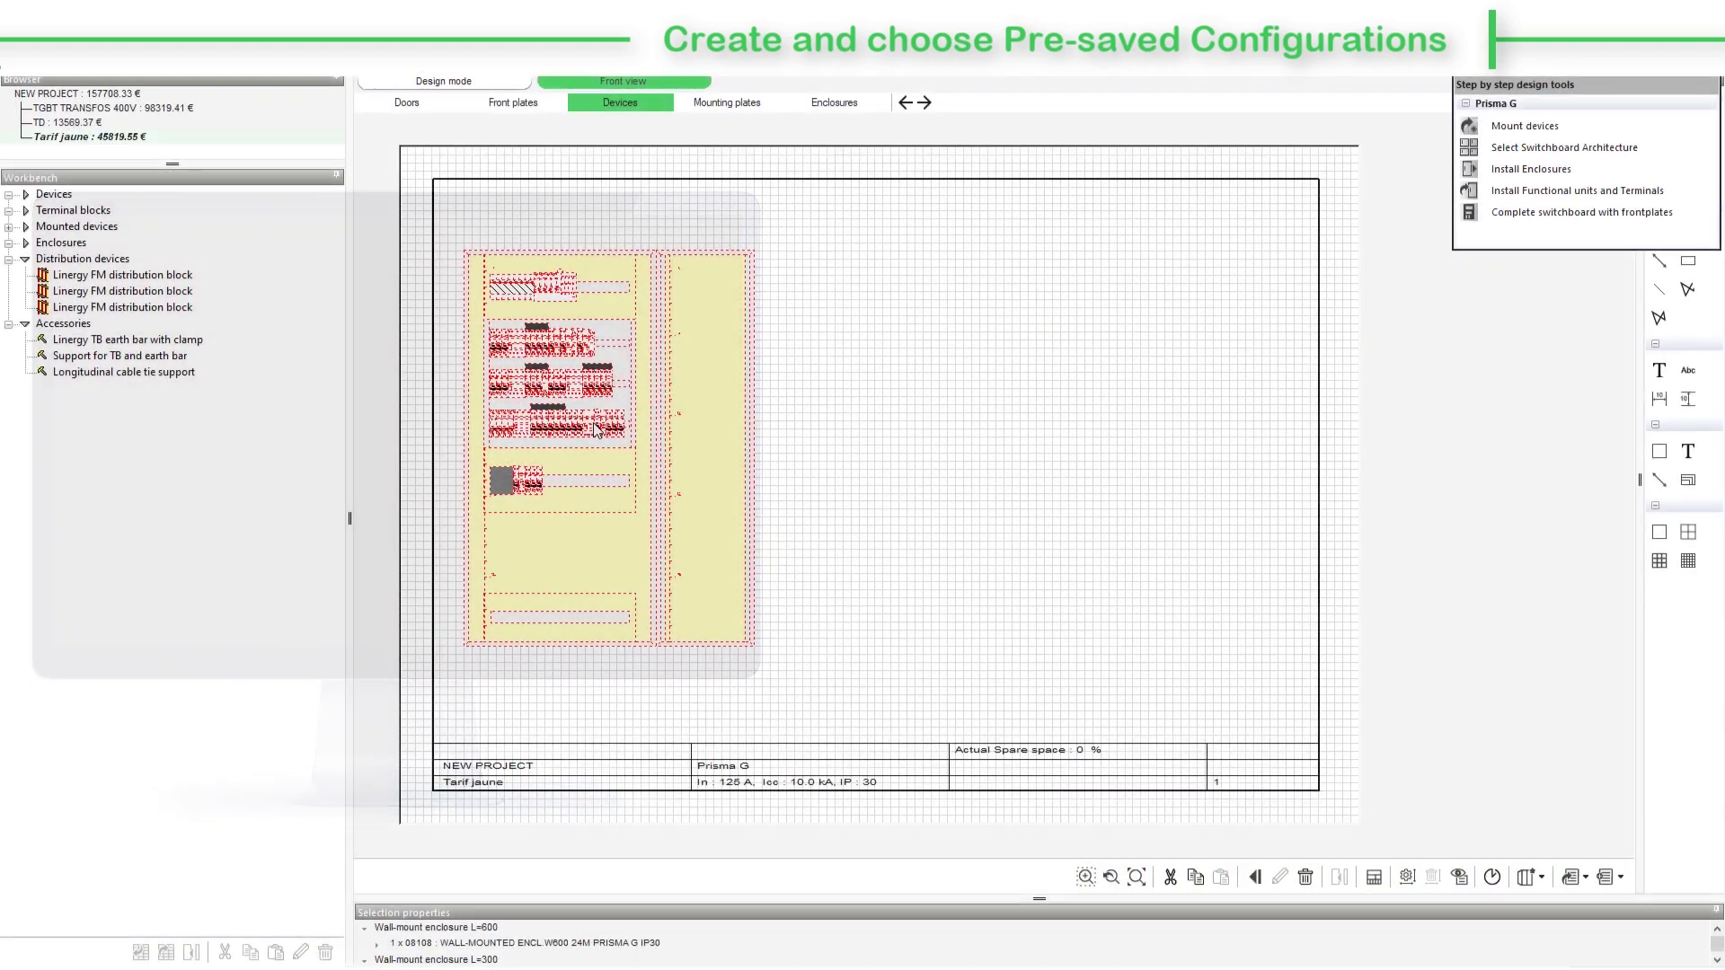
# - Save the selected switchboard as a pre-configured assembly in a new library category named Prisma G
pyautogui.rightClick(699, 536)
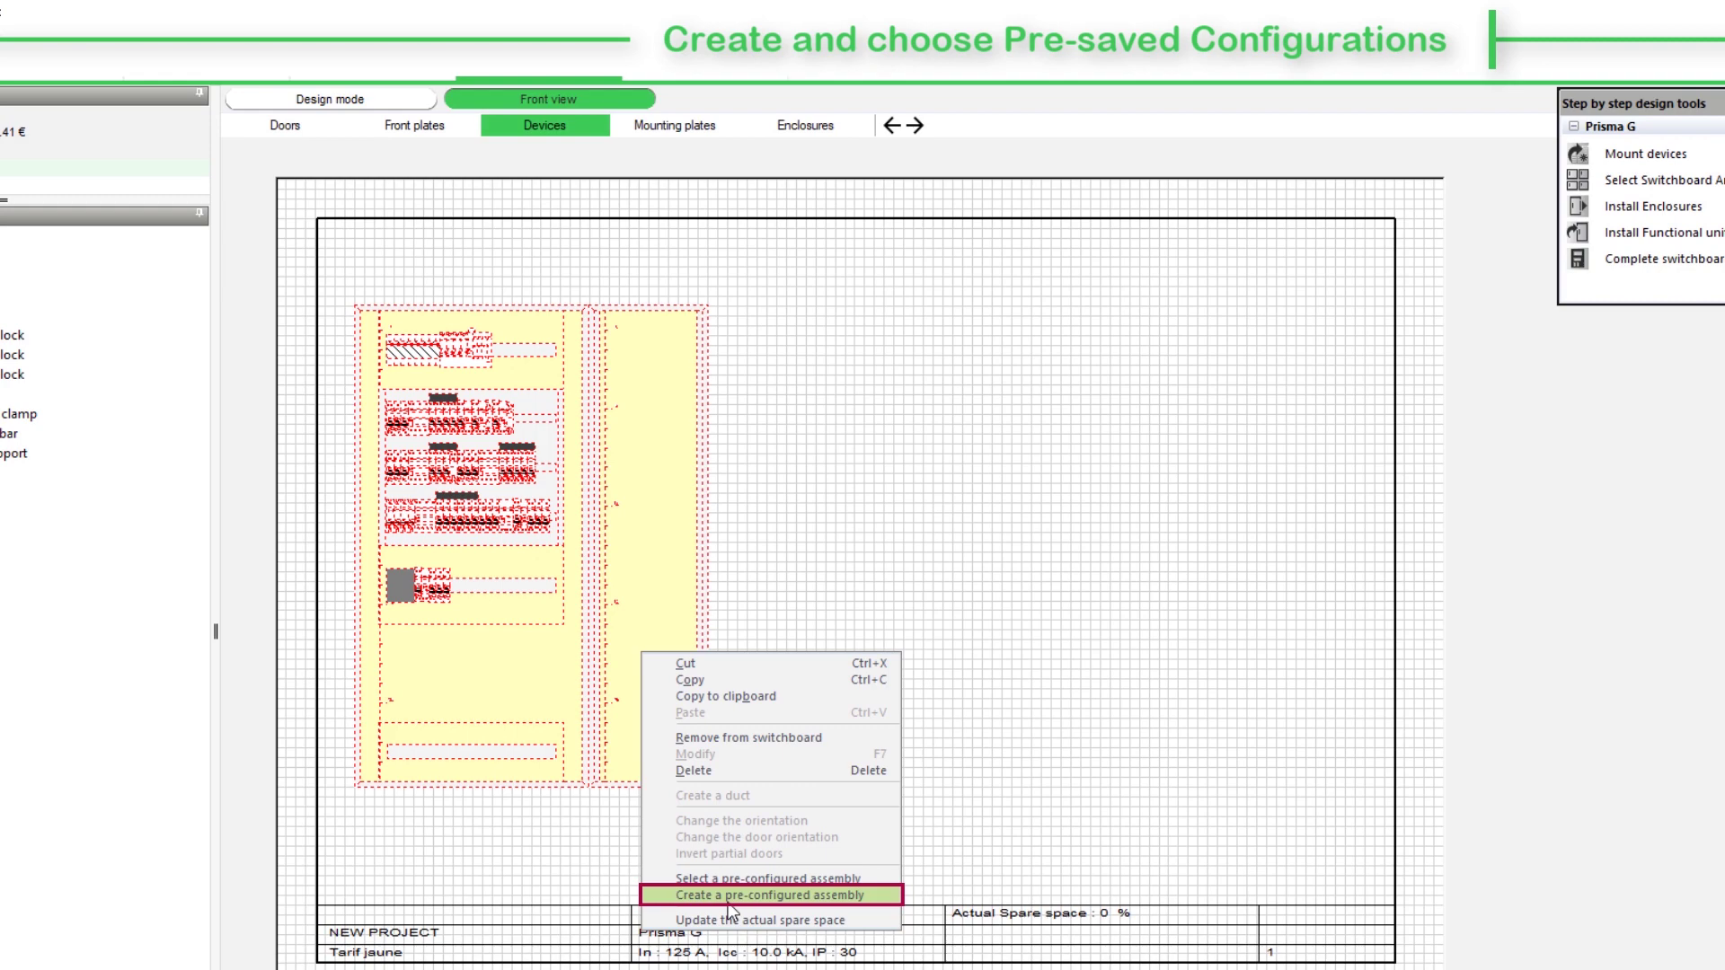
pyautogui.click(729, 901)
pyautogui.click(812, 651)
pyautogui.write('Prisma')
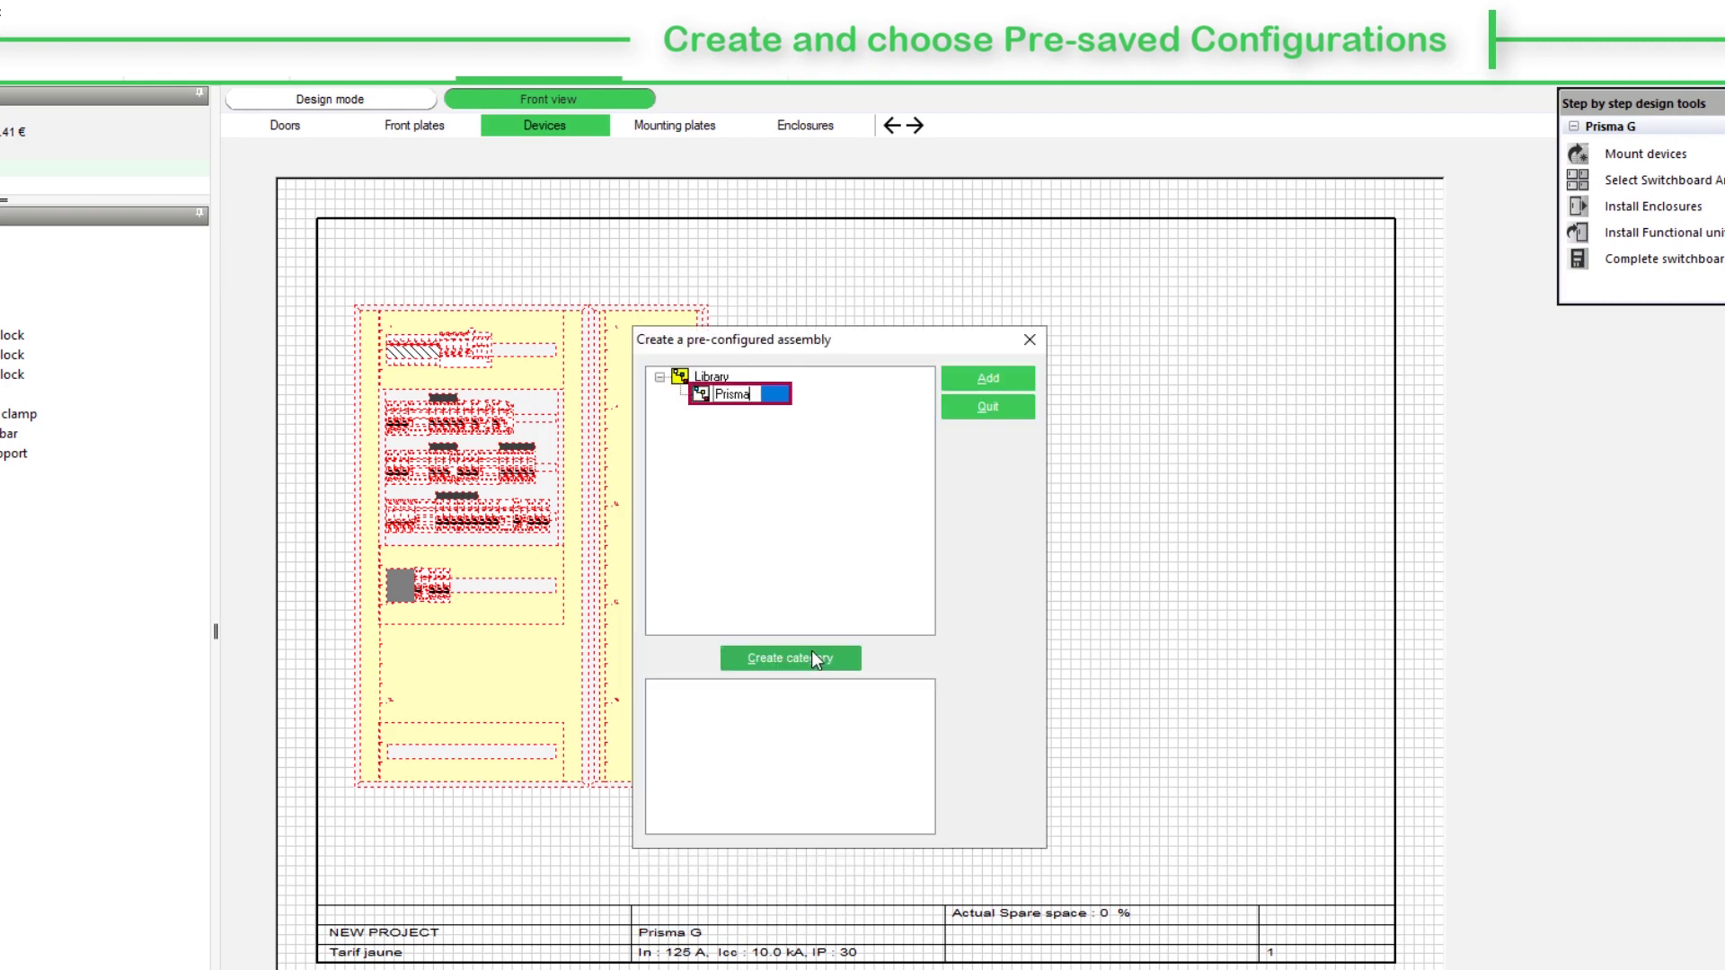
pyautogui.write(' G')
pyautogui.press('Return')
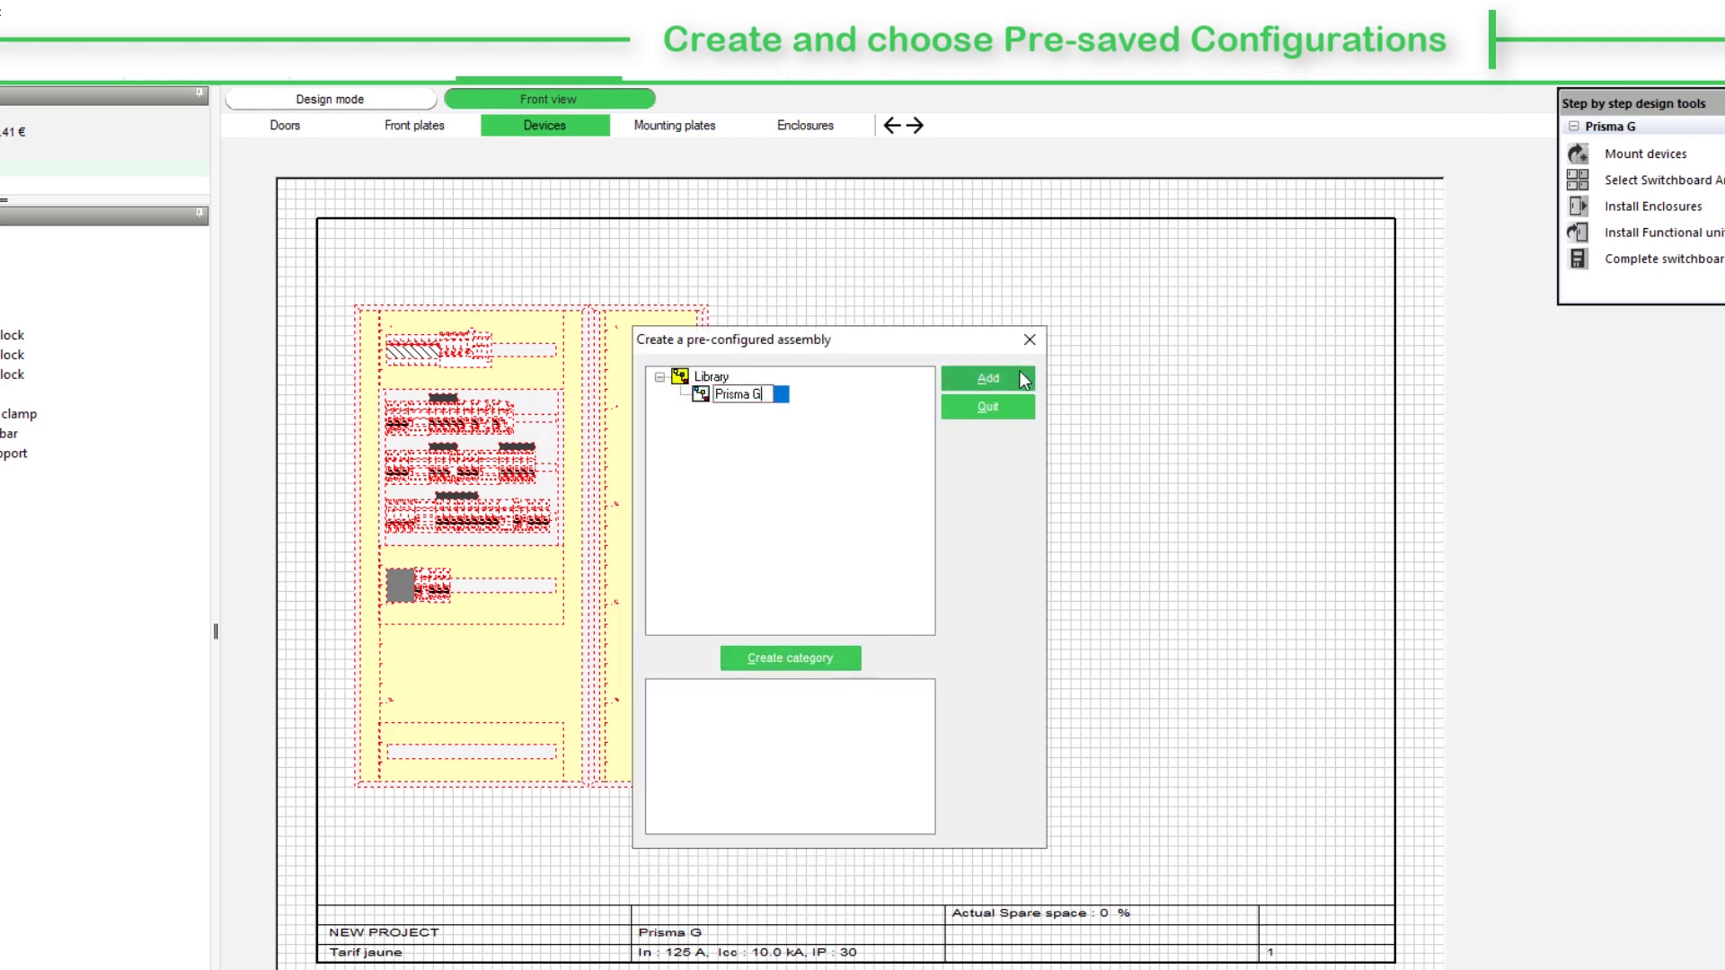
pyautogui.click(1019, 377)
pyautogui.click(988, 406)
# - Insert the pre-configured assembly New unit from the Prisma G category beside the existing switchboard
pyautogui.rightClick(844, 534)
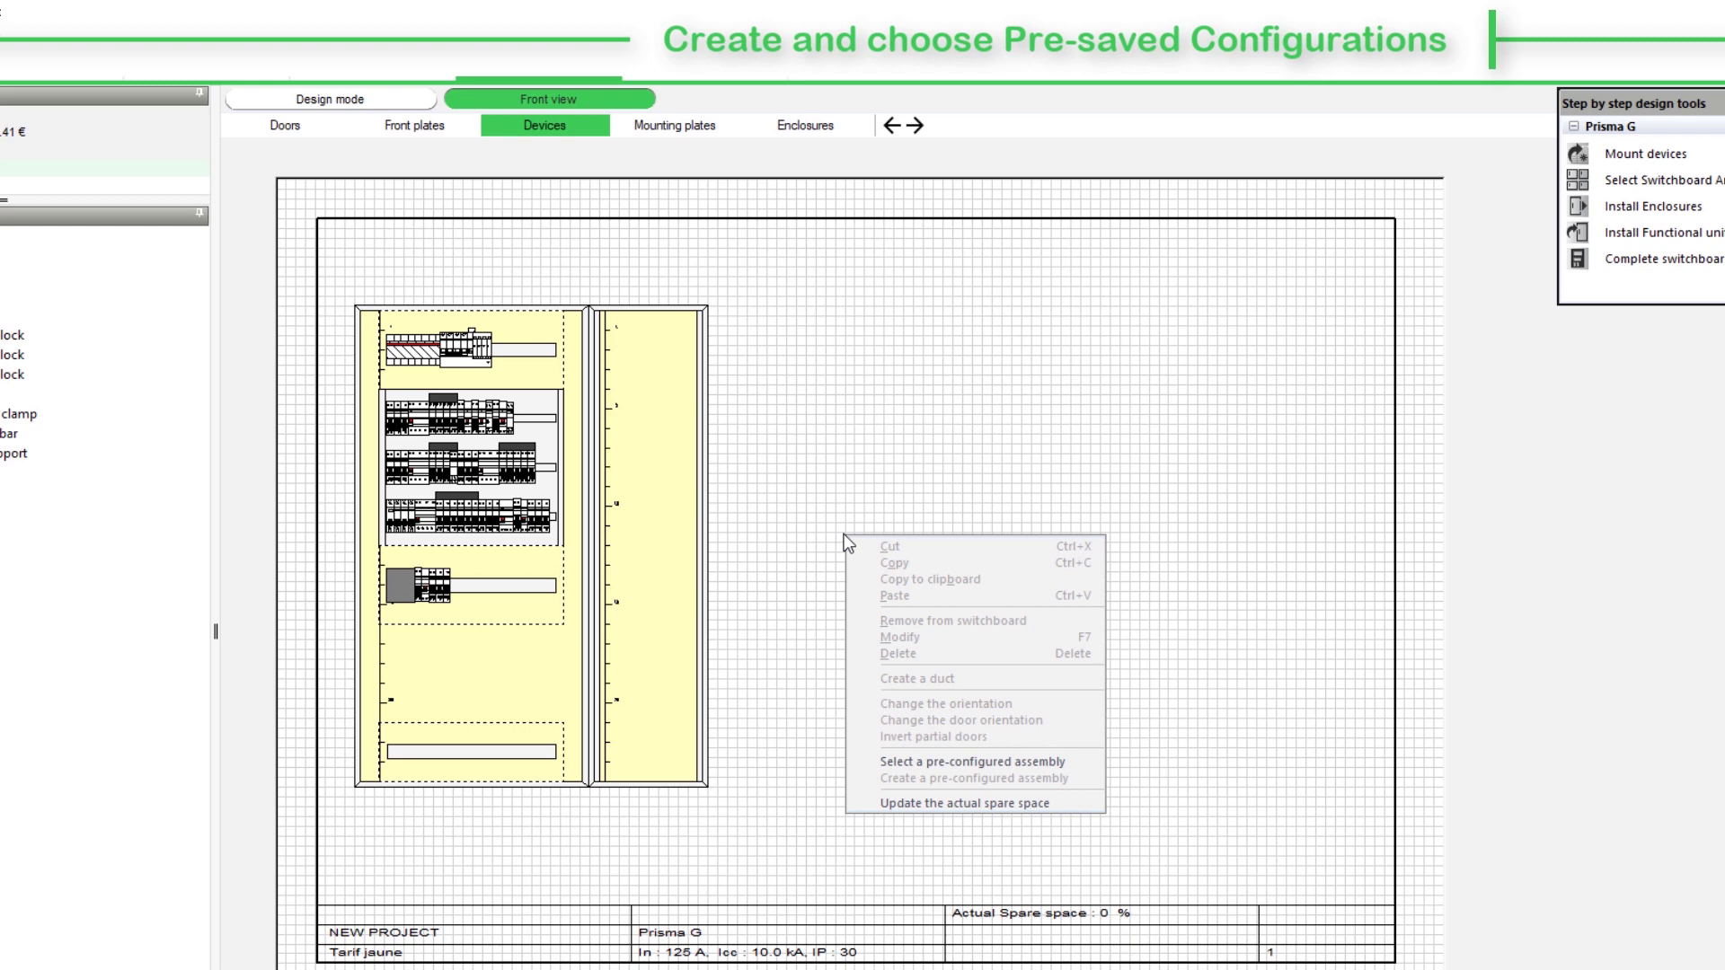
pyautogui.click(896, 760)
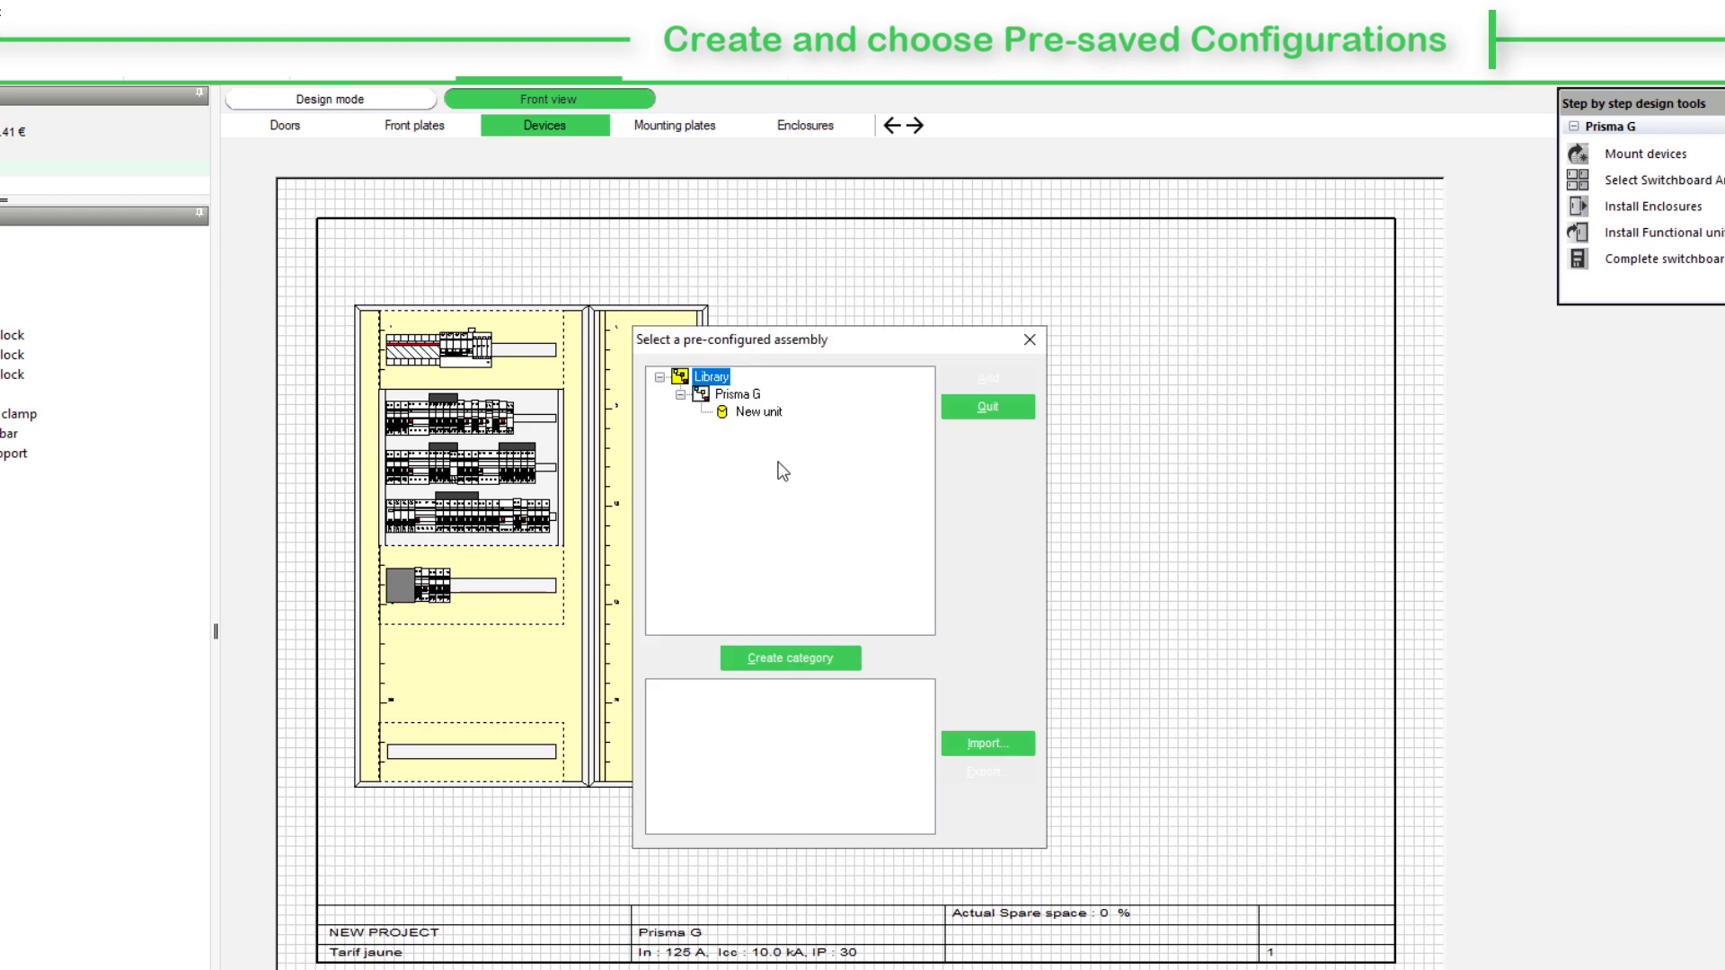
pyautogui.click(761, 395)
pyautogui.click(758, 414)
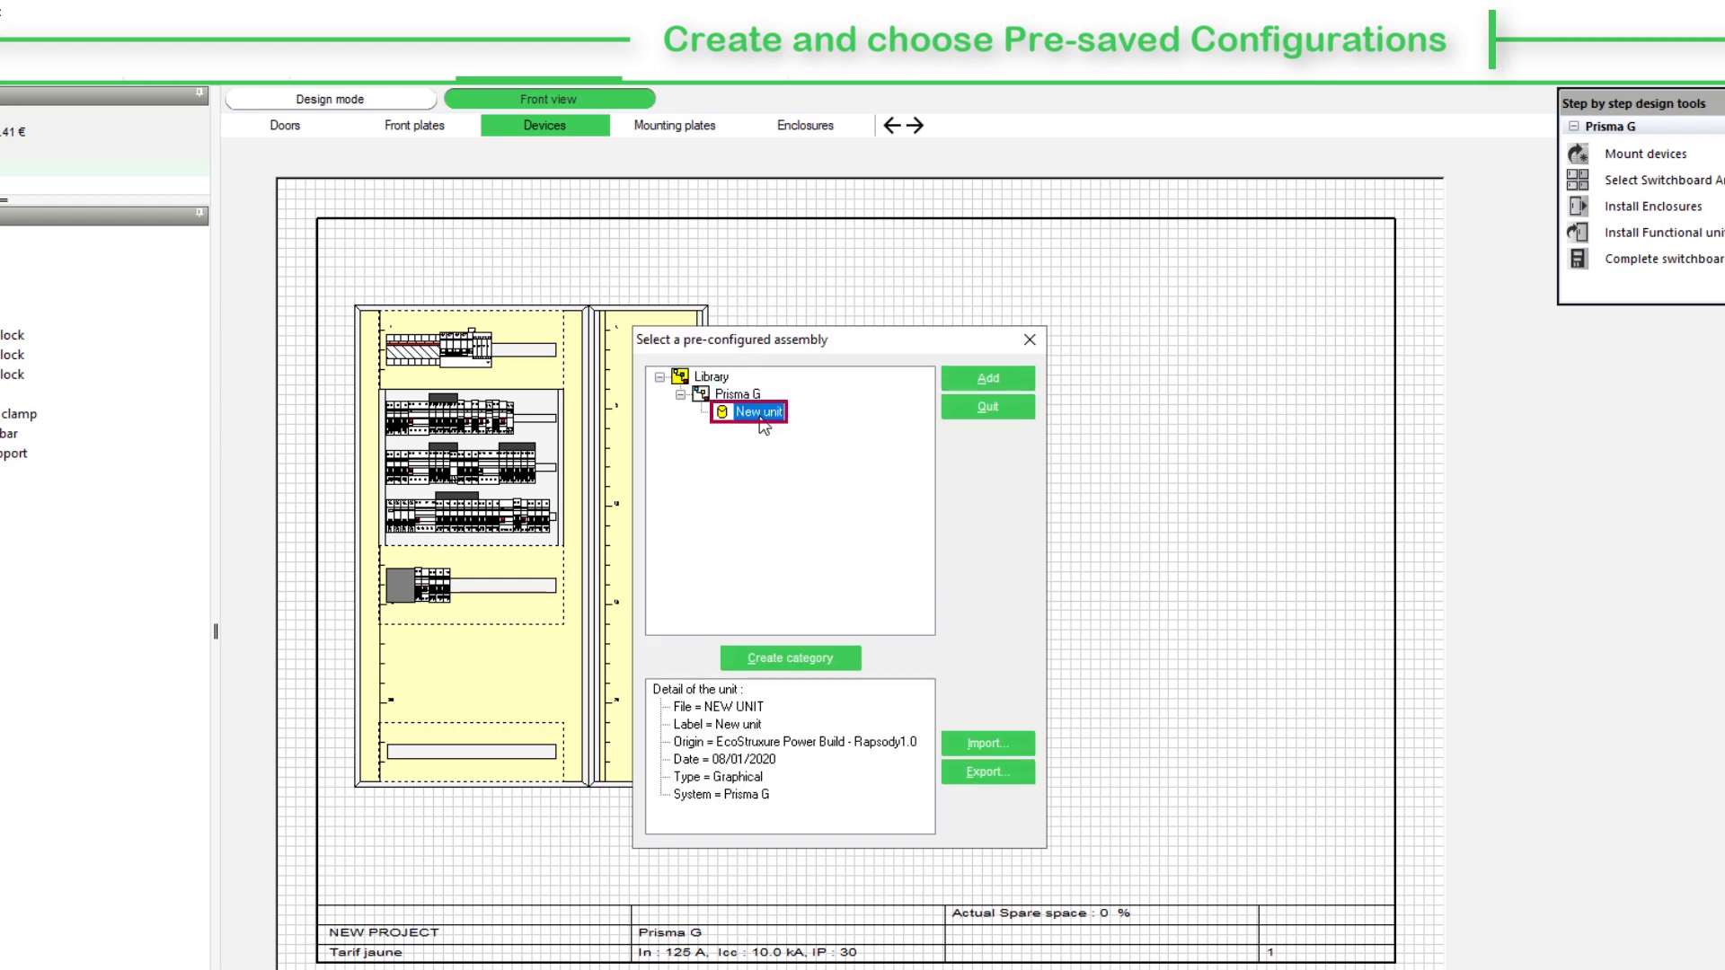
pyautogui.click(983, 379)
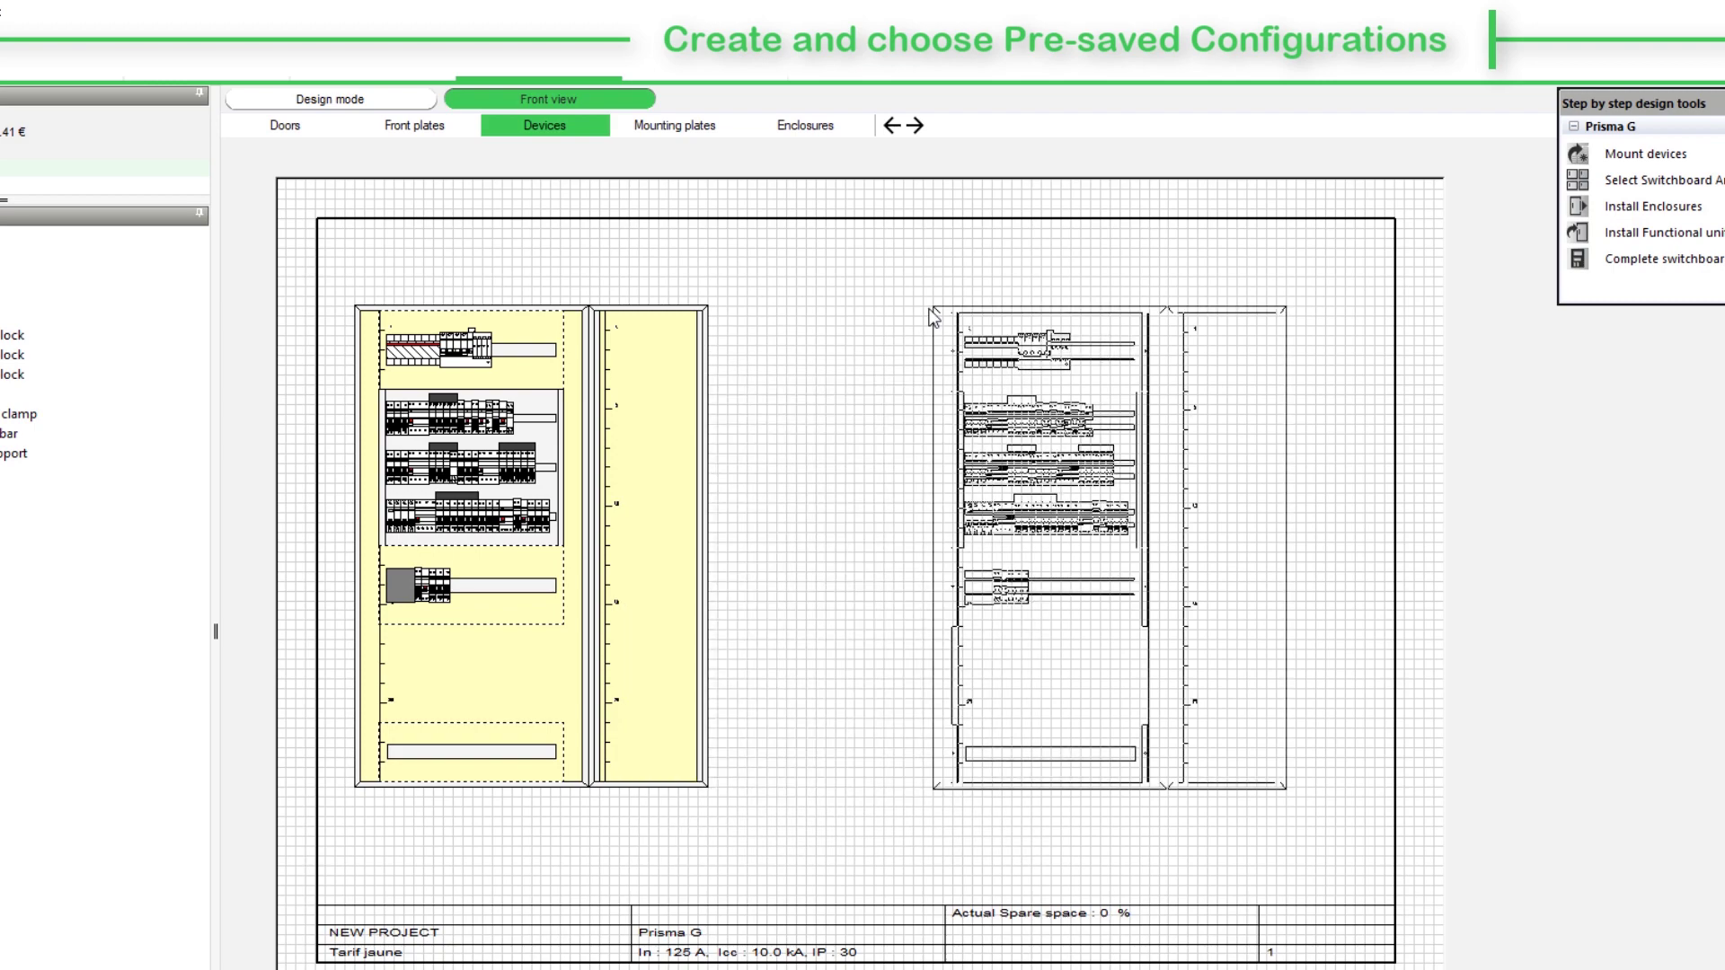
pyautogui.click(931, 310)
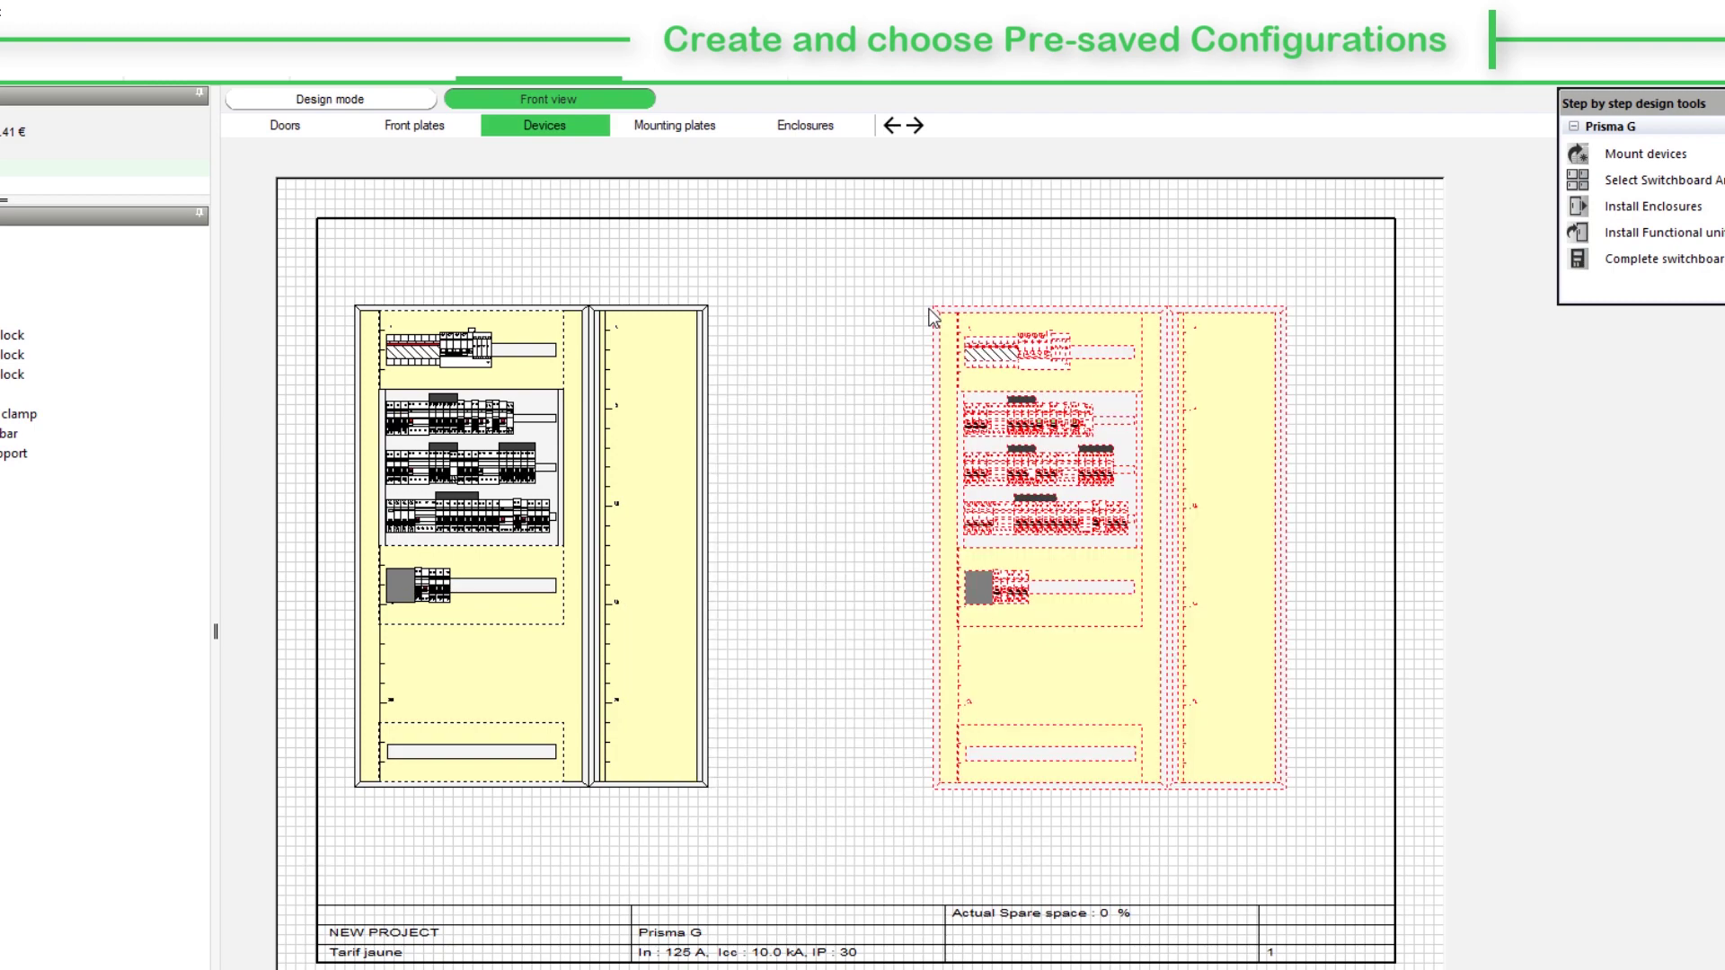
pyautogui.click(891, 352)
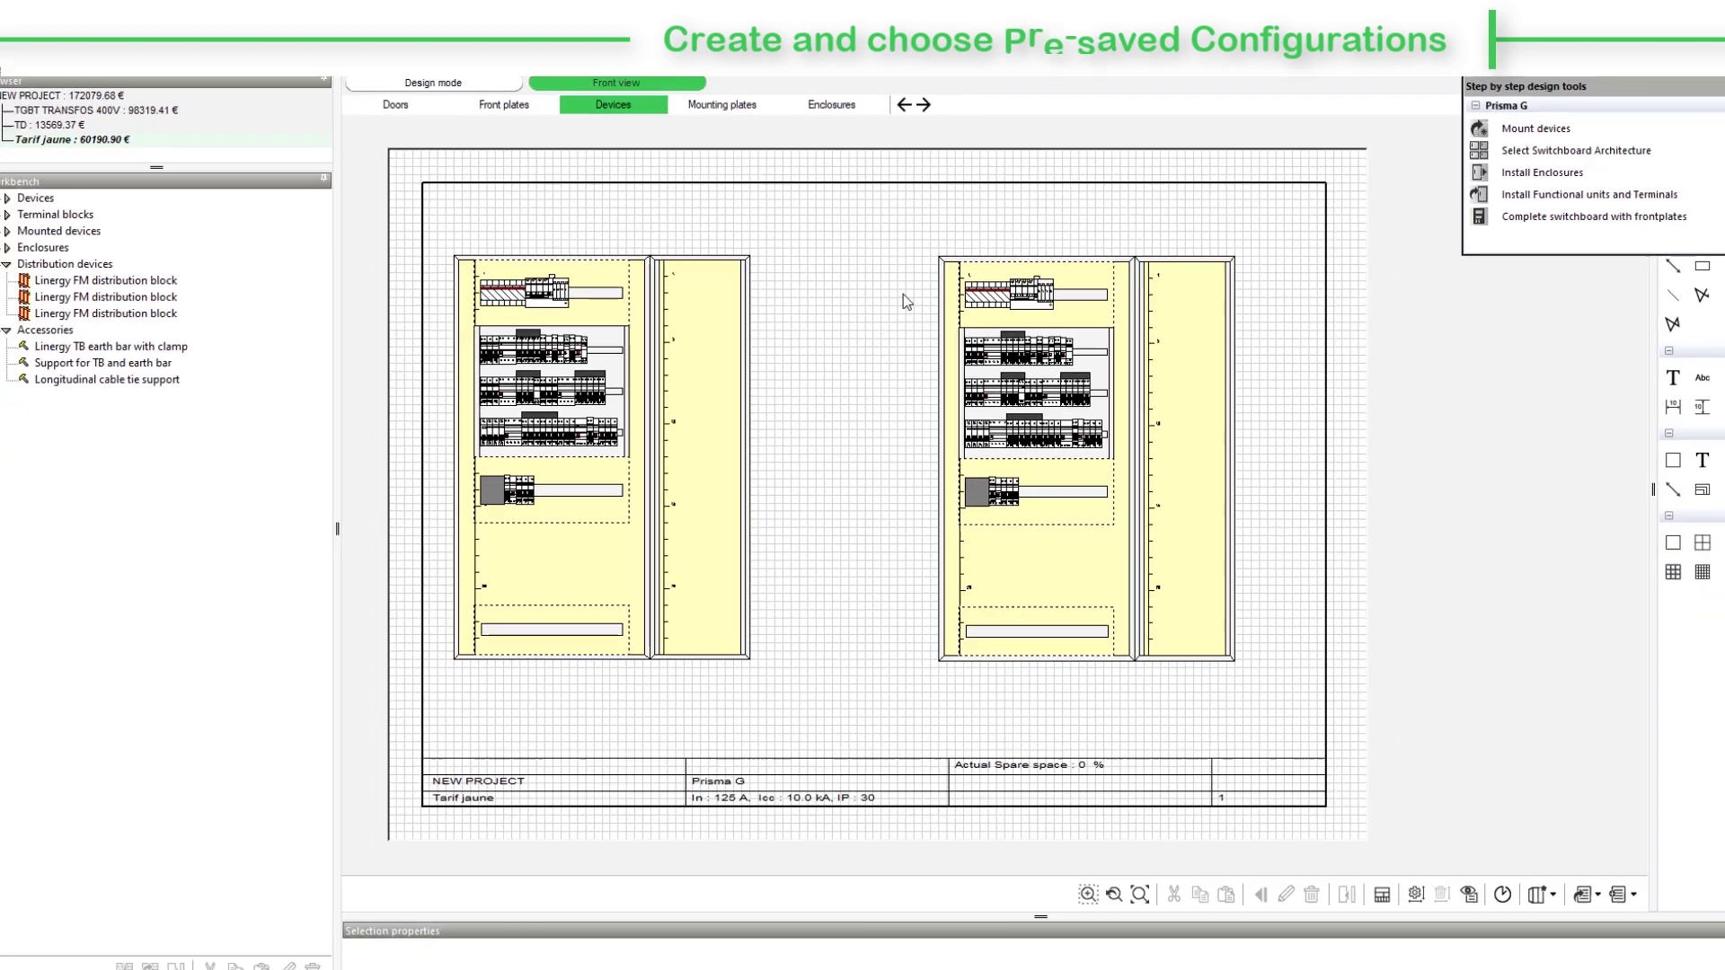